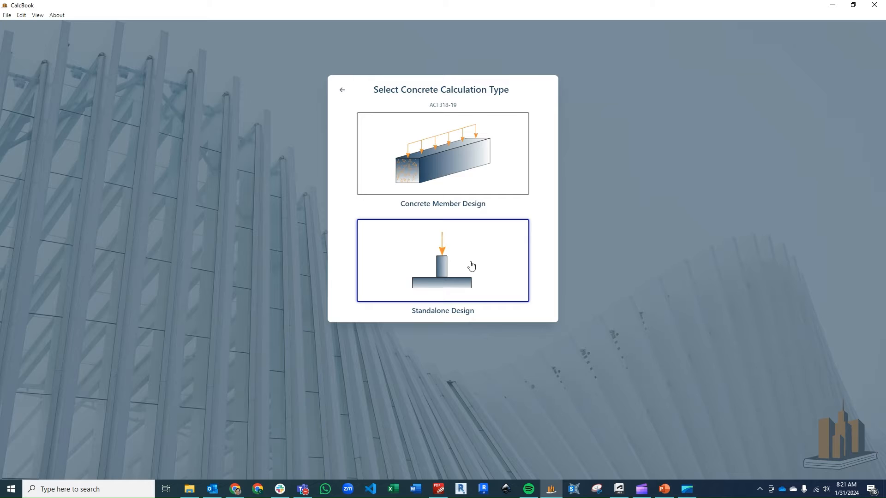
Step: Start a standalone concrete calculation with the Spread Footing Design (Uniaxial Bending) module
{"action": "left_click", "coordinate": [484, 164]}
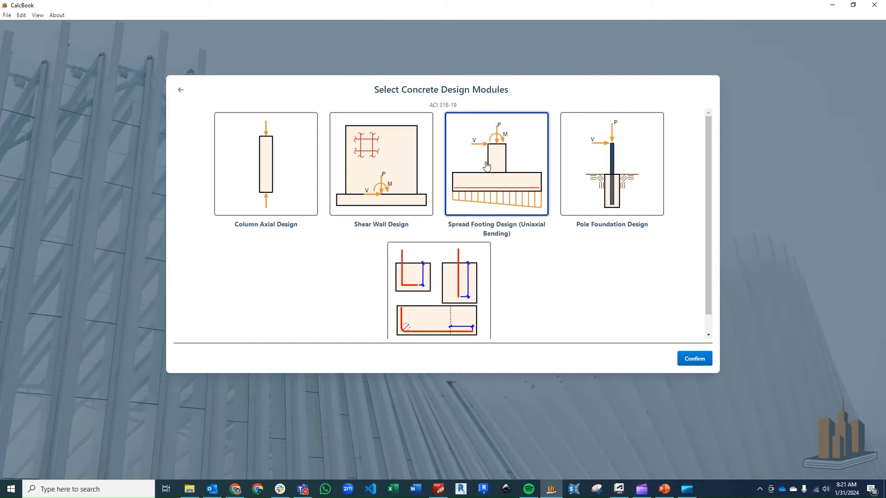
{"action": "left_click", "coordinate": [695, 359]}
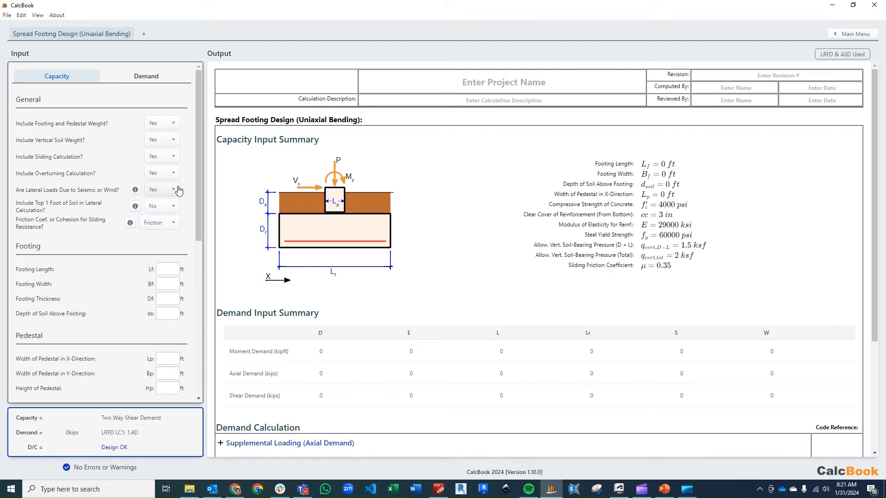
Step: Read the help notes on lateral loads from seismic or wind and on including the top 1 foot of soil
{"action": "left_click", "coordinate": [135, 190]}
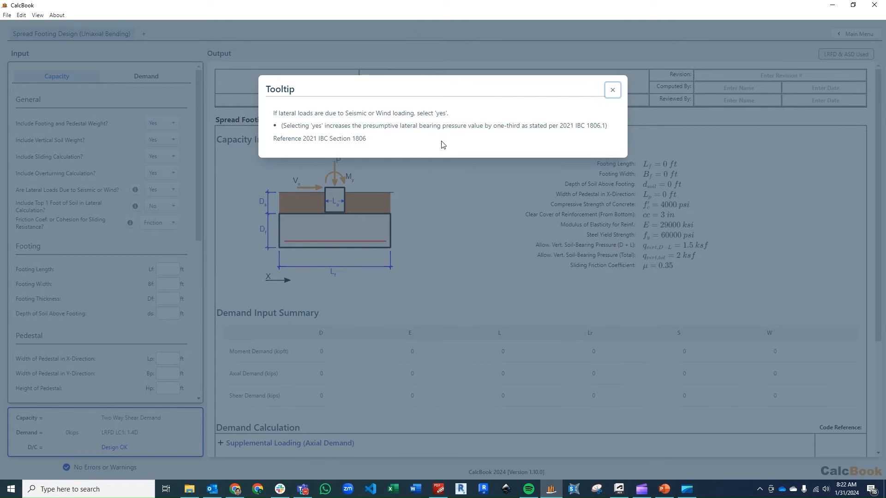
{"action": "left_click", "coordinate": [327, 181]}
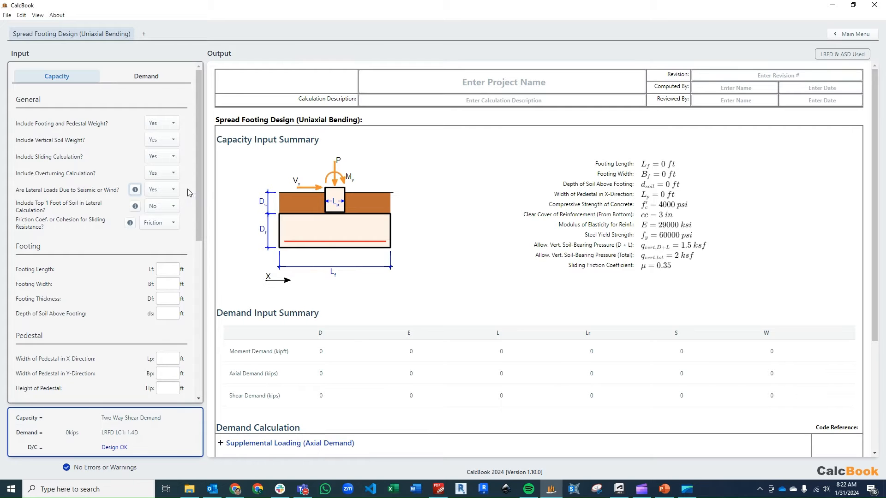
{"action": "left_click", "coordinate": [135, 209]}
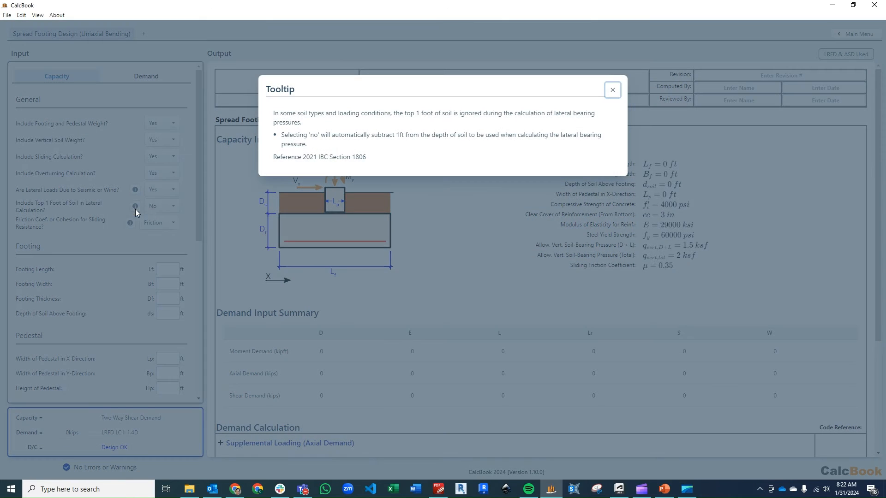
{"action": "left_click", "coordinate": [489, 212]}
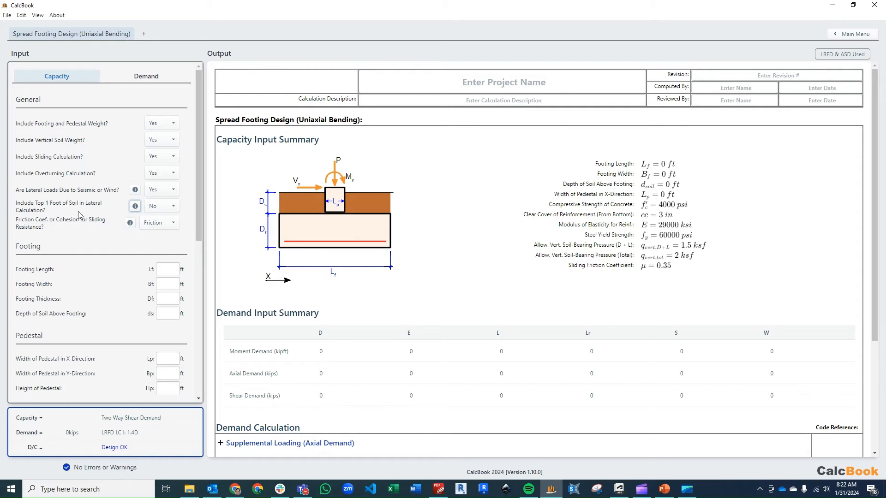
Step: Check the top 1 foot of soil options and choose Friction for the sliding resistance
{"action": "left_click", "coordinate": [169, 206]}
{"action": "left_click", "coordinate": [170, 227]}
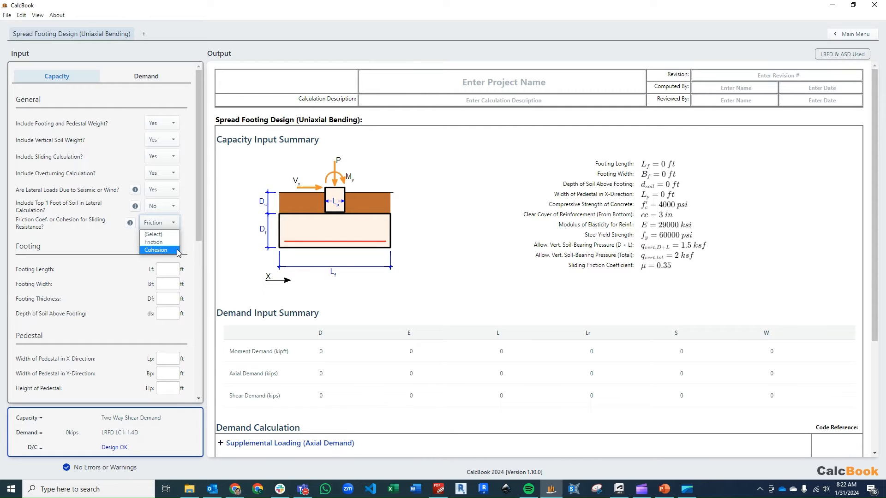
{"action": "left_click", "coordinate": [171, 243]}
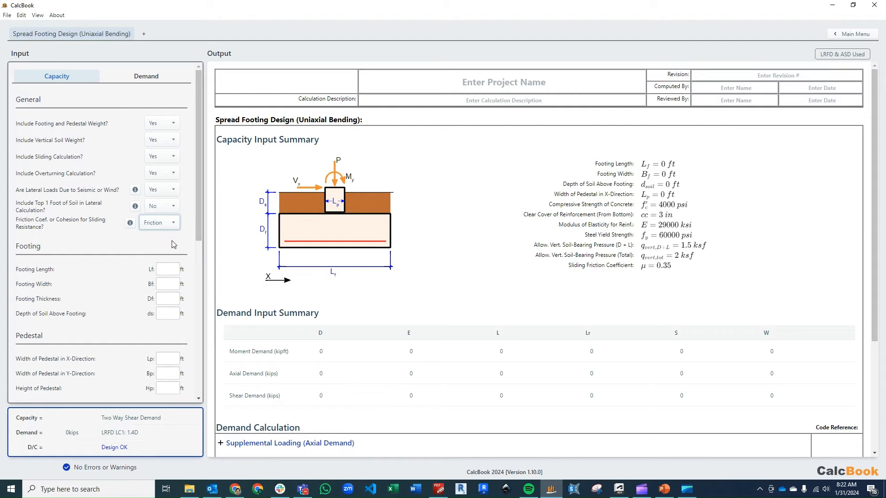
Step: Set the footing length and width to 10 ft, its thickness to 2 ft and the soil depth above it to 2 ft
{"action": "left_click_drag", "start_coordinate": [196, 212], "coordinate": [201, 245]}
{"action": "left_click", "coordinate": [170, 200]}
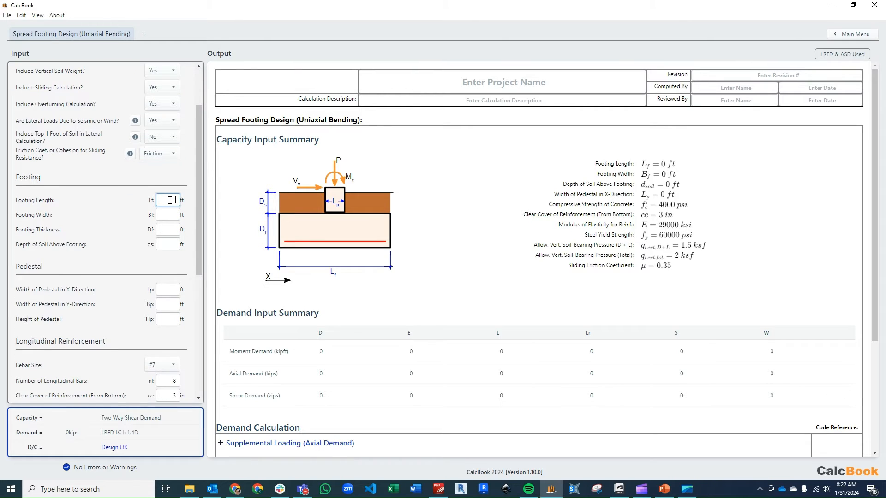
{"action": "type", "text": "10"}
{"action": "key", "text": "Tab"}
{"action": "key", "text": "Tab"}
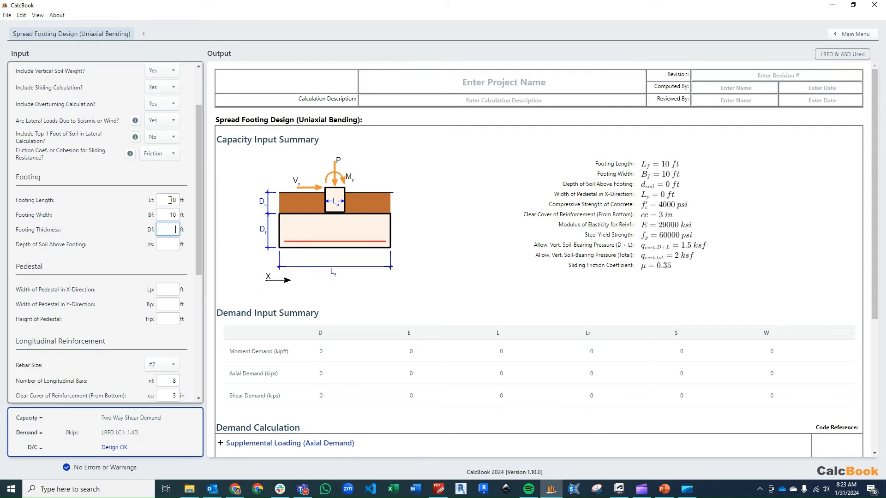
{"action": "type", "text": "2"}
{"action": "key", "text": "Tab"}
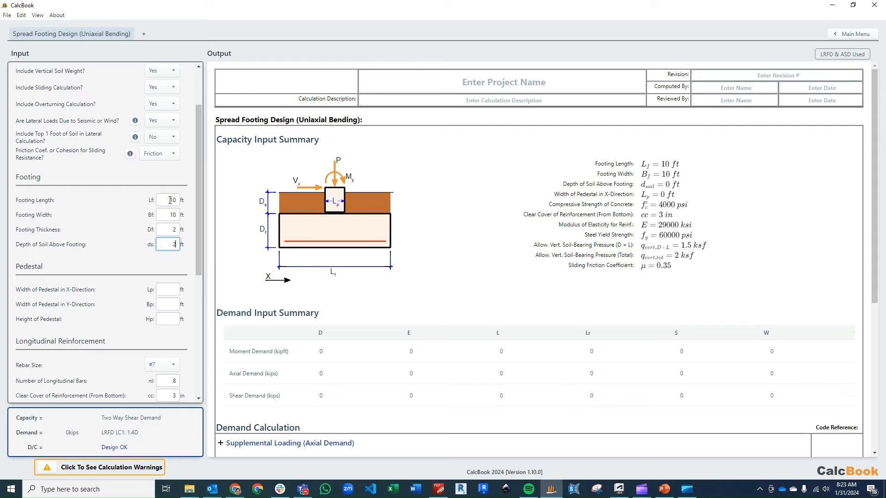
{"action": "key", "text": "Tab"}
Step: Set the pedestal width to 1.5 ft in both directions, its height to 3 ft and the column location factor to Interior
{"action": "type", "text": "1.5"}
{"action": "key", "text": "Tab"}
{"action": "type", "text": "1.5"}
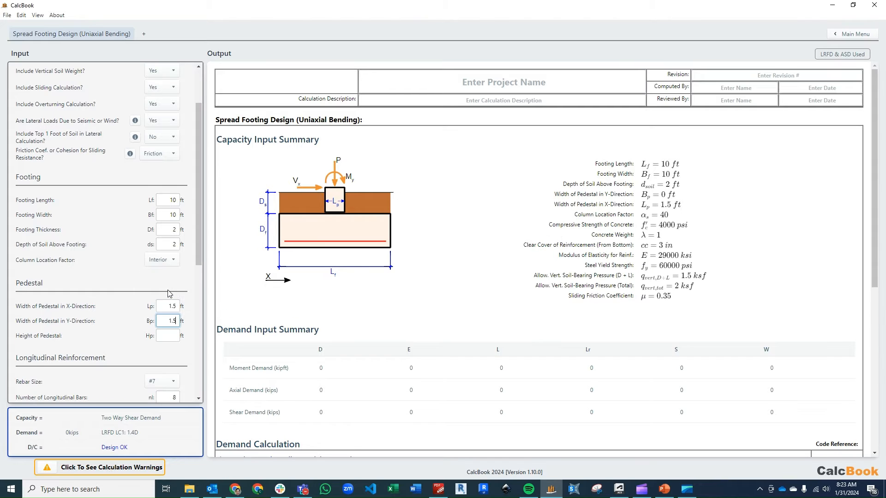
{"action": "key", "text": "Tab"}
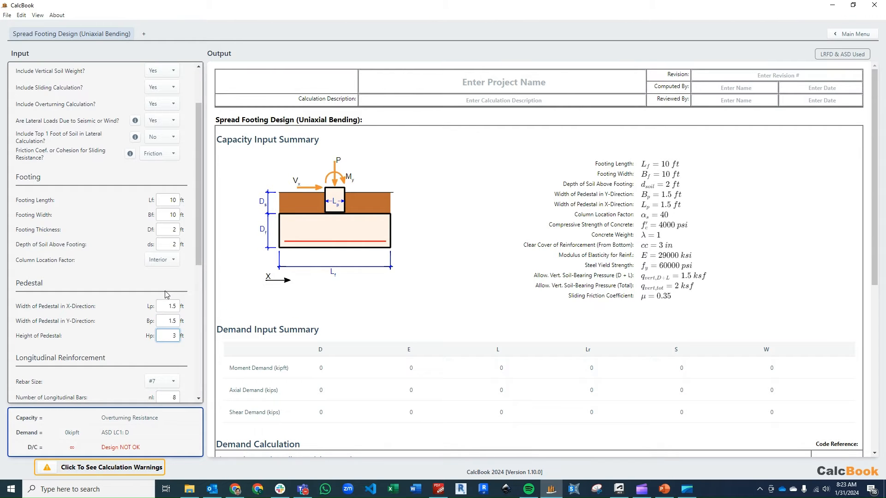
{"action": "key", "text": "Tab"}
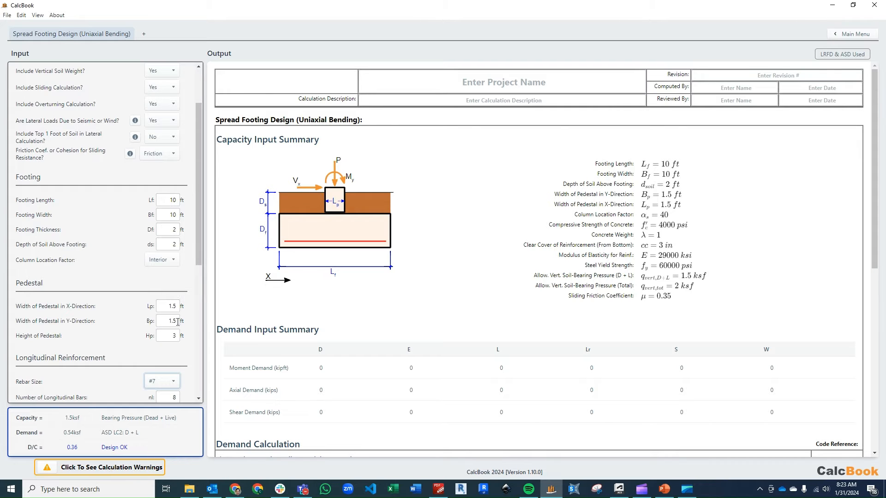
{"action": "left_click", "coordinate": [174, 265]}
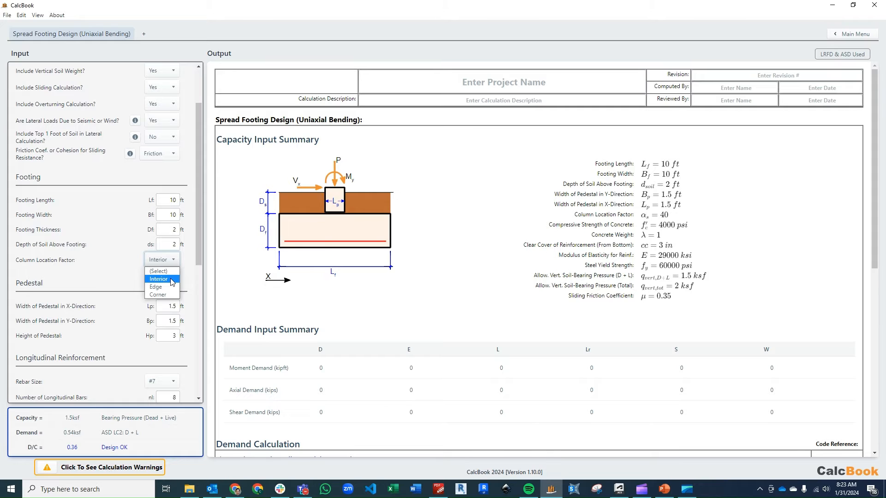
{"action": "left_click", "coordinate": [172, 280]}
Step: Set the footing's longitudinal reinforcement to 11 bars of size #9
{"action": "left_click_drag", "start_coordinate": [198, 238], "coordinate": [201, 309]}
{"action": "left_click", "coordinate": [169, 236]}
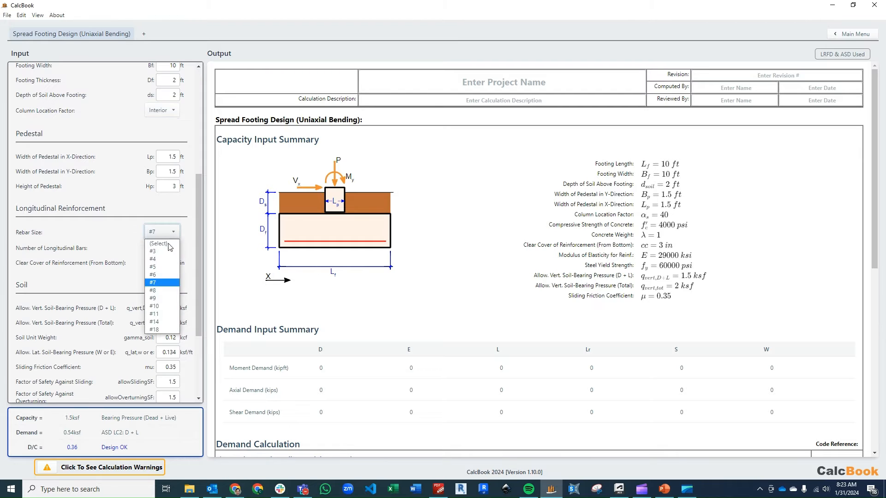
{"action": "left_click", "coordinate": [159, 299]}
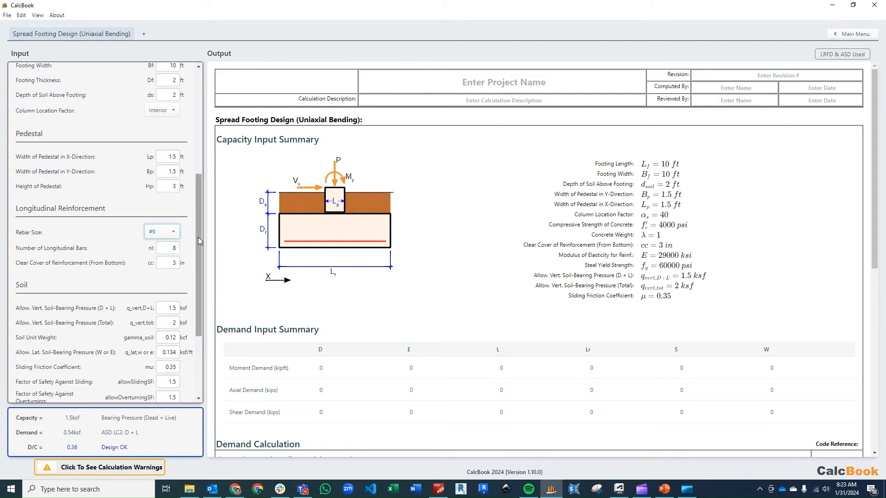
{"action": "left_click_drag", "start_coordinate": [198, 237], "coordinate": [199, 219]}
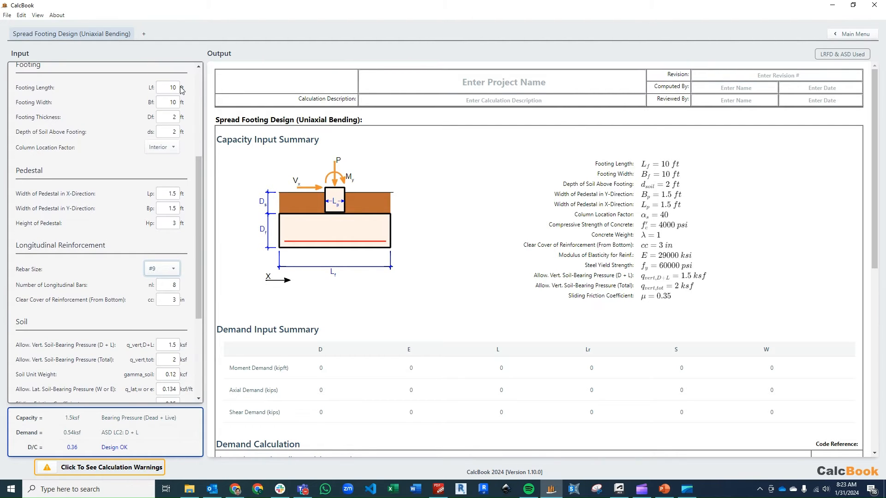
{"action": "left_click_drag", "start_coordinate": [195, 189], "coordinate": [198, 204]}
{"action": "left_click", "coordinate": [175, 237]}
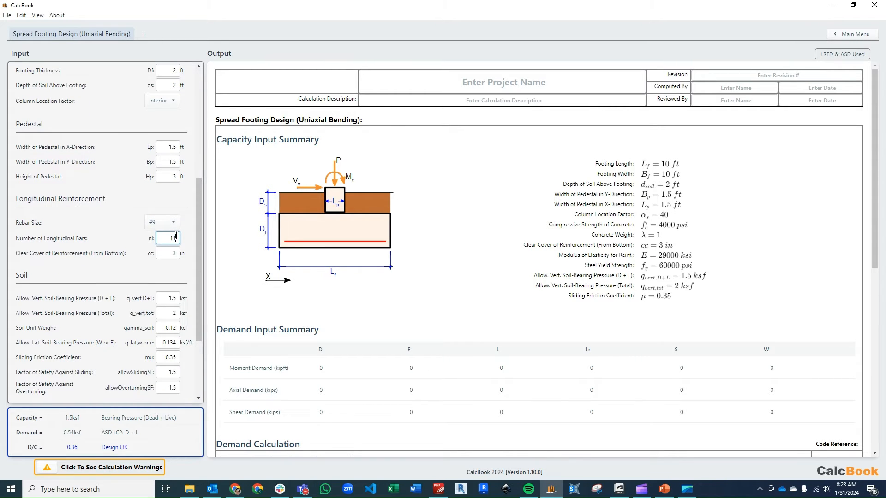
{"action": "type", "text": "11"}
{"action": "left_click", "coordinate": [173, 256]}
Step: Set the allowable vertical soil-bearing pressure to 3 ksf for D + L and 4 ksf for total load
{"action": "left_click_drag", "start_coordinate": [201, 218], "coordinate": [207, 273]}
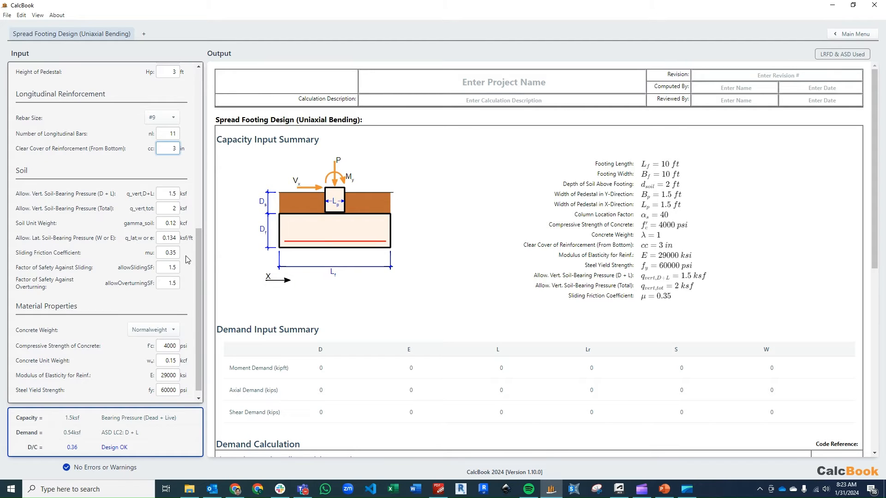
{"action": "left_click", "coordinate": [170, 194]}
{"action": "type", "text": "3"}
{"action": "left_click", "coordinate": [173, 206]}
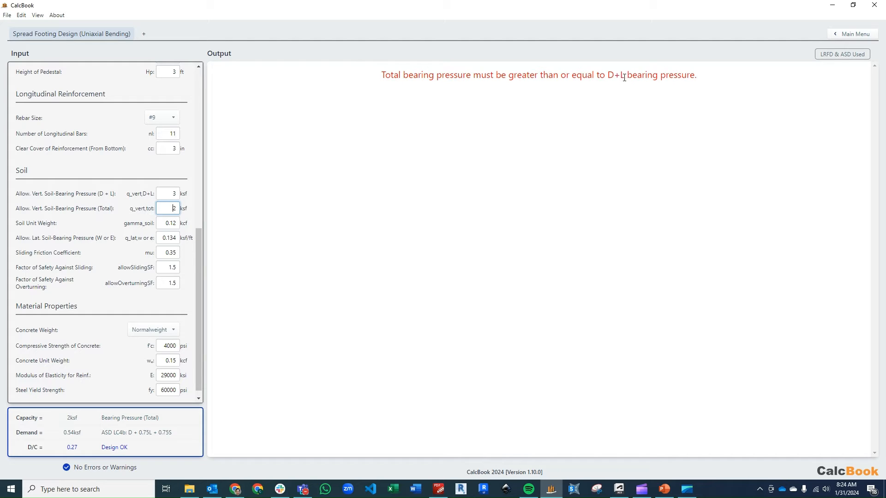
{"action": "left_click_drag", "start_coordinate": [172, 208], "coordinate": [182, 205]}
{"action": "left_click", "coordinate": [176, 194]}
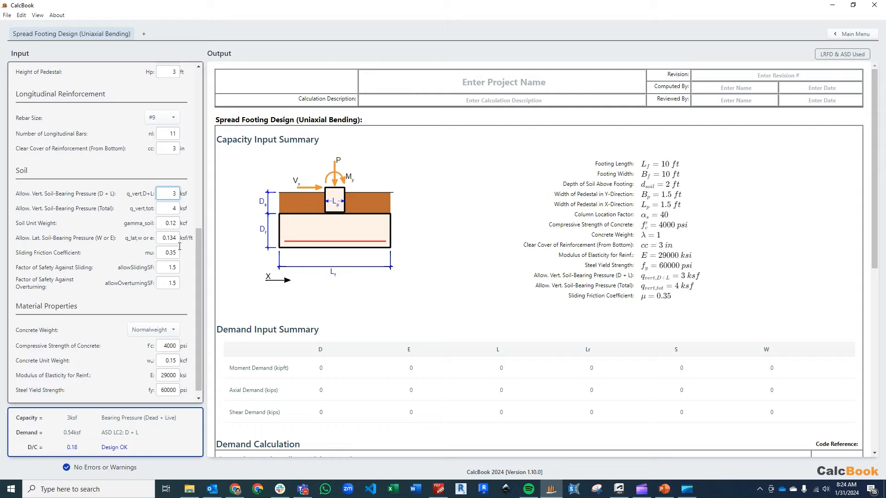
Step: Enter the axial demand as a 180 kips dead load and a 120 kips live load
{"action": "left_click_drag", "start_coordinate": [199, 242], "coordinate": [197, 251]}
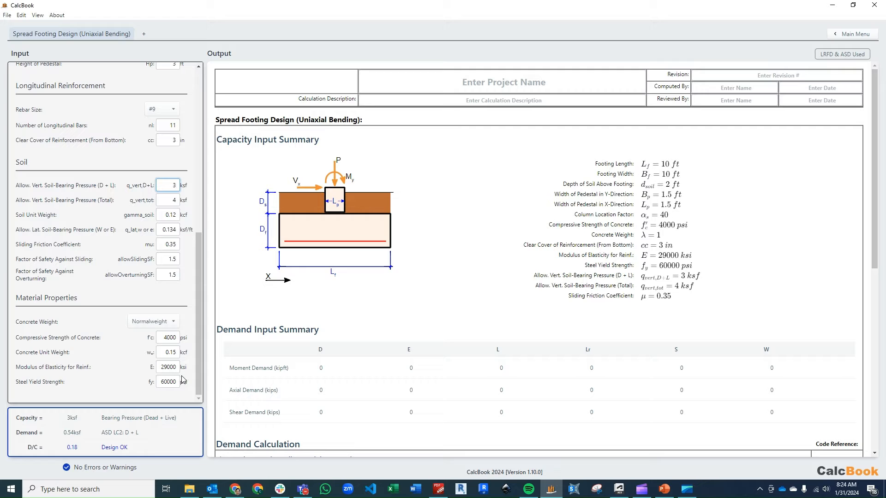
{"action": "left_click_drag", "start_coordinate": [195, 367], "coordinate": [197, 147]}
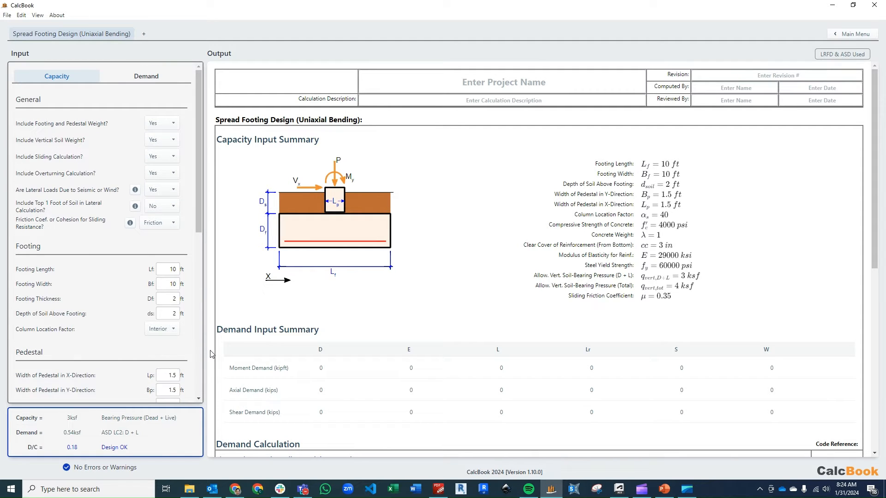
{"action": "left_click", "coordinate": [164, 76]}
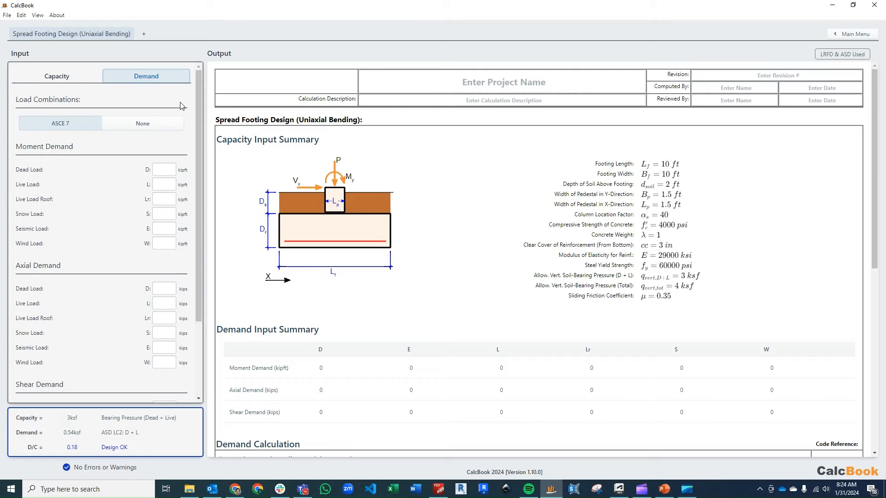
{"action": "scroll", "coordinate": [198, 106], "scroll_direction": "down", "scroll_amount": 2}
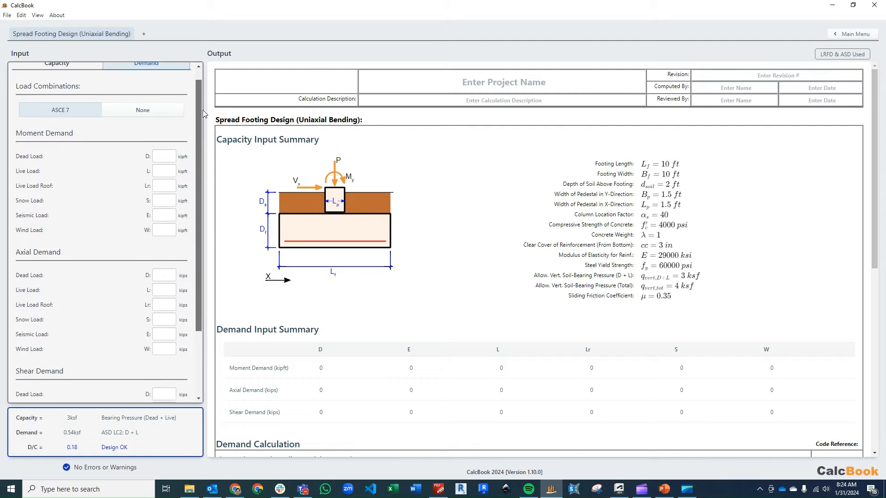
{"action": "left_click", "coordinate": [170, 247]}
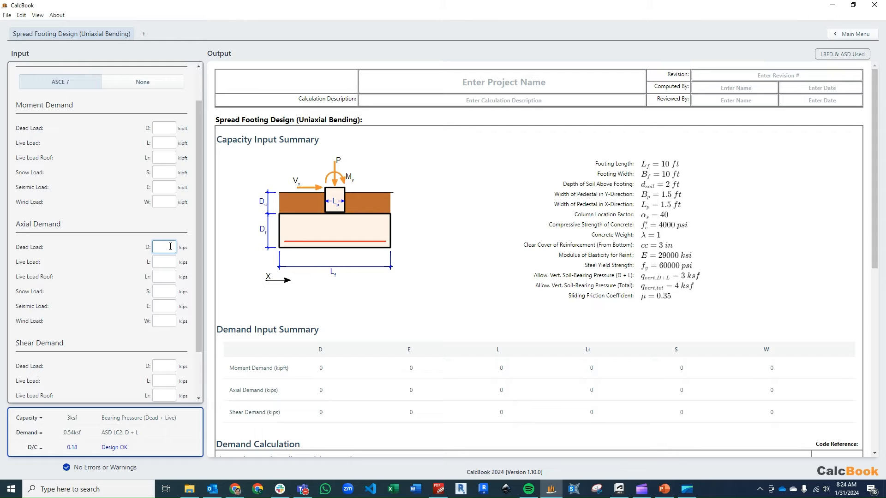
{"action": "key", "text": "Tab"}
{"action": "key", "text": "Tab"}
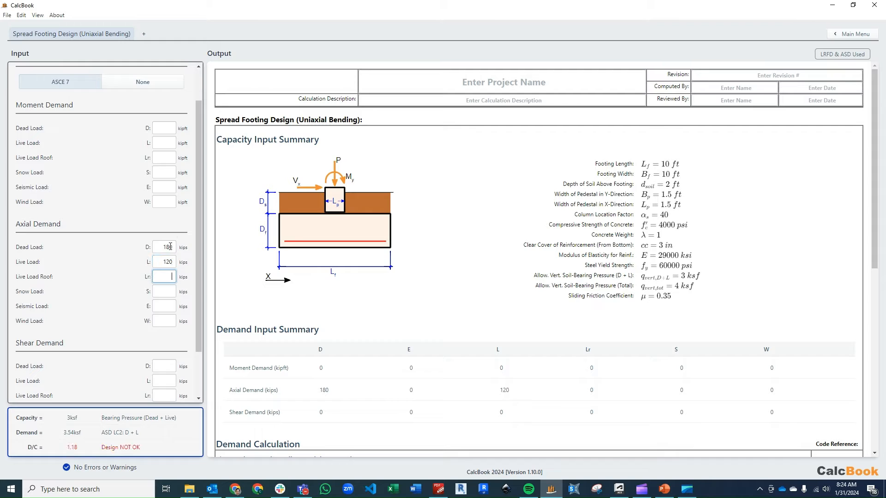
Step: Enter a seismic moment demand of 350 kip-ft and a seismic shear demand of 25 kips
{"action": "left_click", "coordinate": [171, 187]}
{"action": "scroll", "coordinate": [184, 277], "scroll_direction": "down", "scroll_amount": 2}
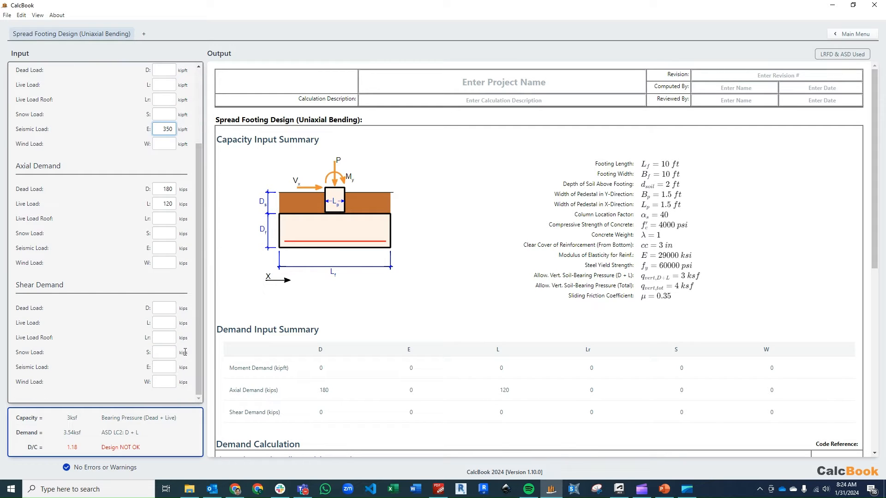
{"action": "left_click", "coordinate": [165, 366]}
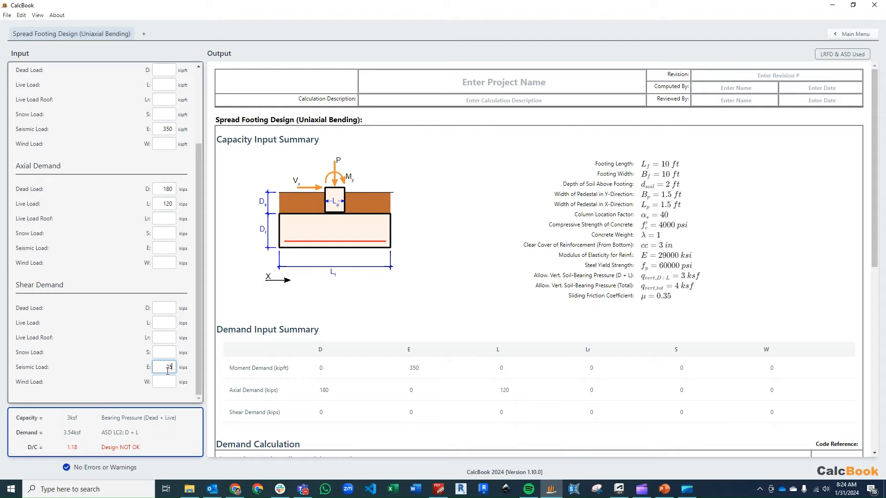
{"action": "left_click", "coordinate": [167, 347]}
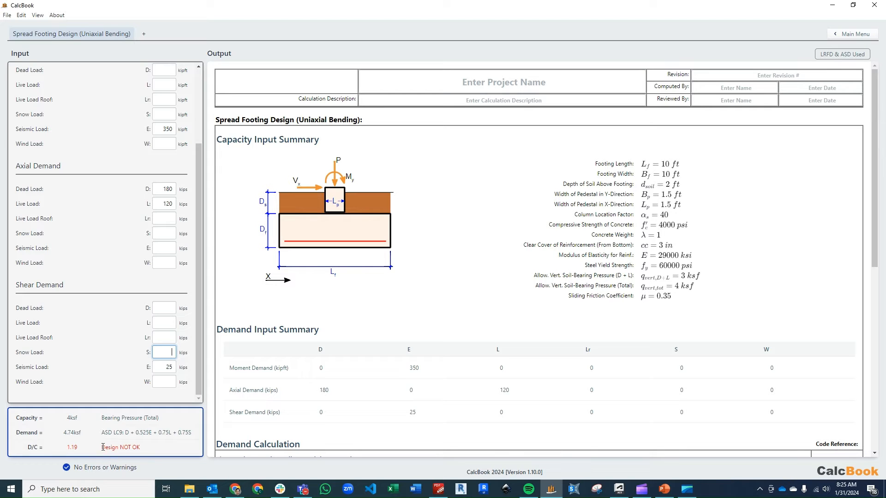
Step: Expand the Supplemental Loading (Axial Demand) calculation in the output to review the footing, soil and pedestal weights
{"action": "scroll", "coordinate": [204, 193], "scroll_direction": "up", "scroll_amount": 5}
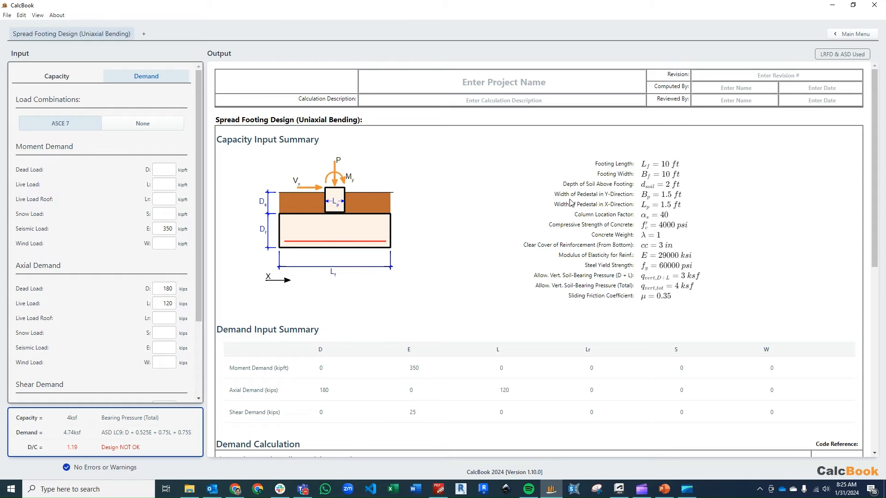
{"action": "scroll", "coordinate": [591, 210], "scroll_direction": "down", "scroll_amount": 5}
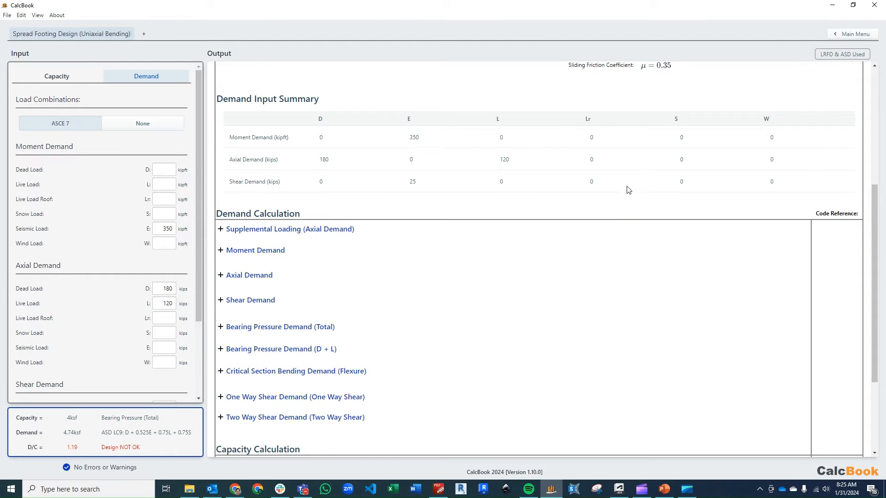
{"action": "scroll", "coordinate": [627, 190], "scroll_direction": "down", "scroll_amount": 1}
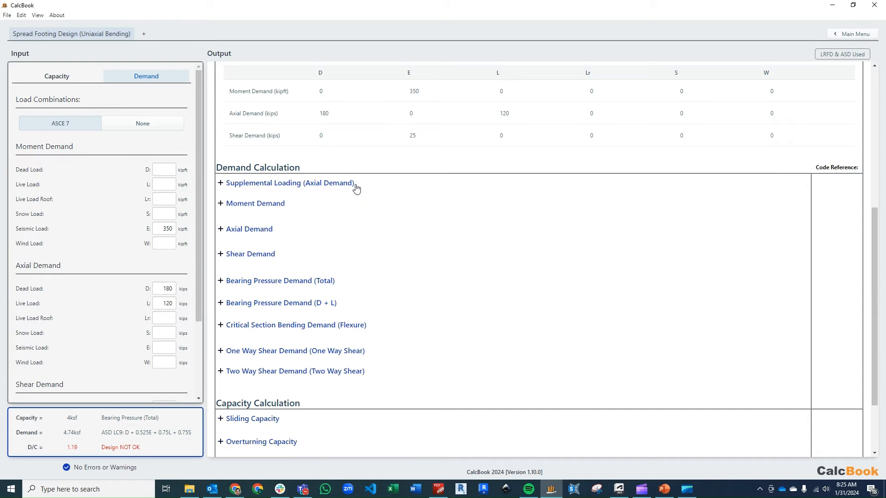
{"action": "left_click", "coordinate": [367, 185]}
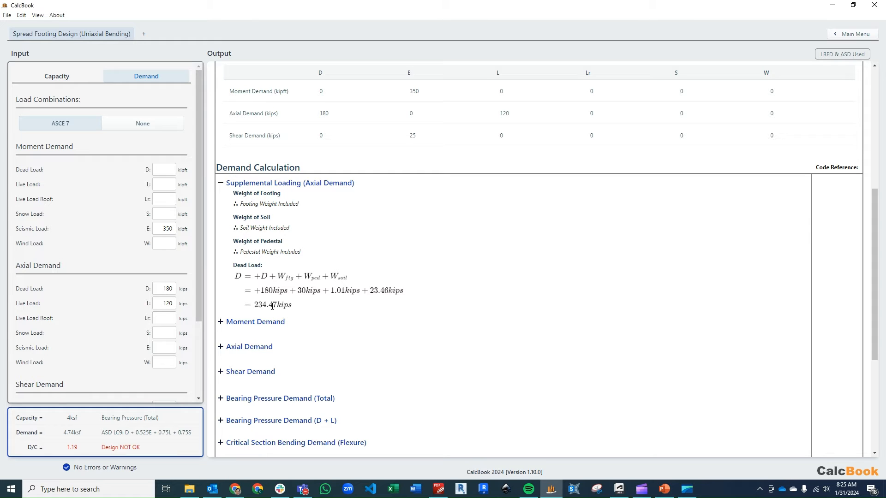
Step: Expand the Moment Demand and Axial Demand calculations in turn, review their ASD and LRFD load combinations, and collapse each one
{"action": "scroll", "coordinate": [366, 296], "scroll_direction": "down", "scroll_amount": 2}
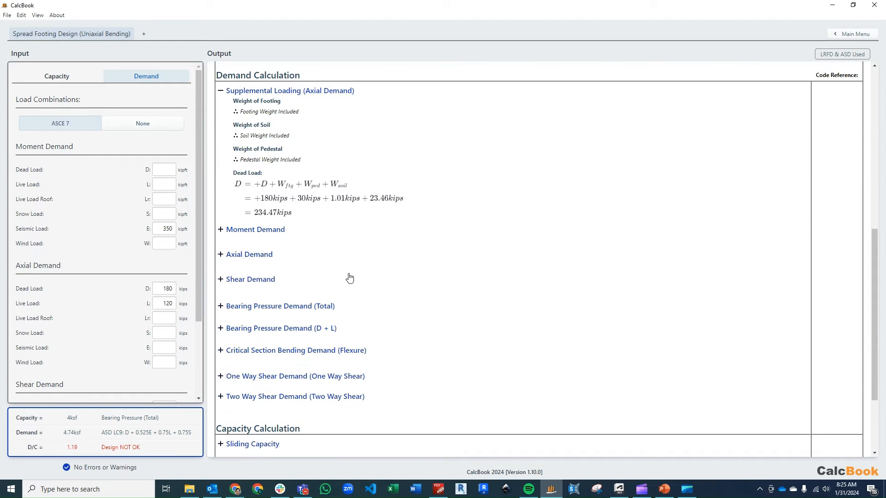
{"action": "left_click", "coordinate": [406, 230]}
{"action": "scroll", "coordinate": [441, 234], "scroll_direction": "down", "scroll_amount": 2}
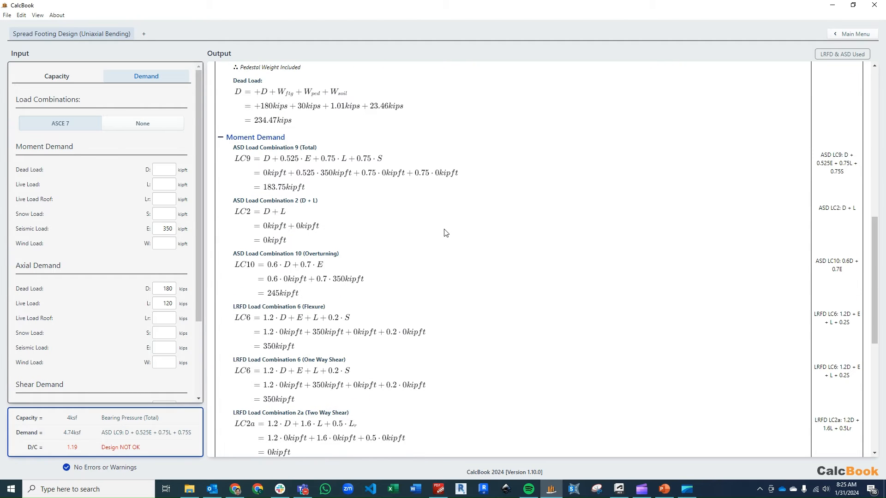
{"action": "scroll", "coordinate": [357, 153], "scroll_direction": "down", "scroll_amount": 1}
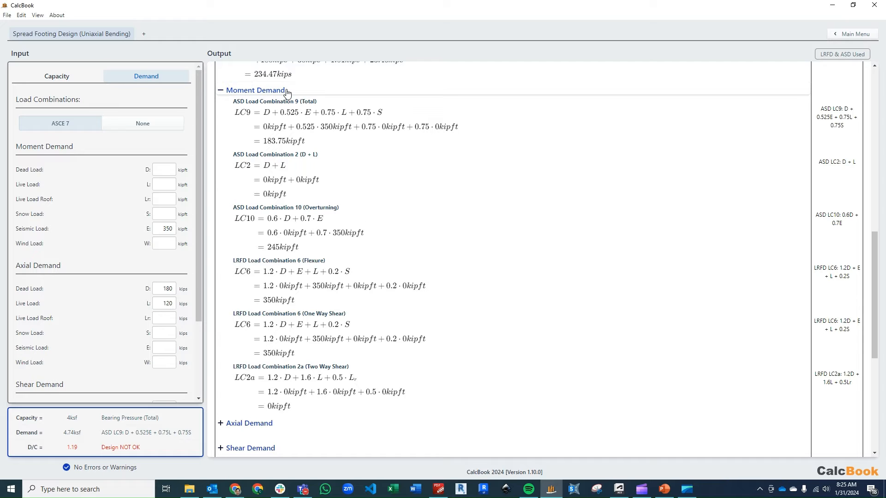
{"action": "left_click", "coordinate": [287, 92]}
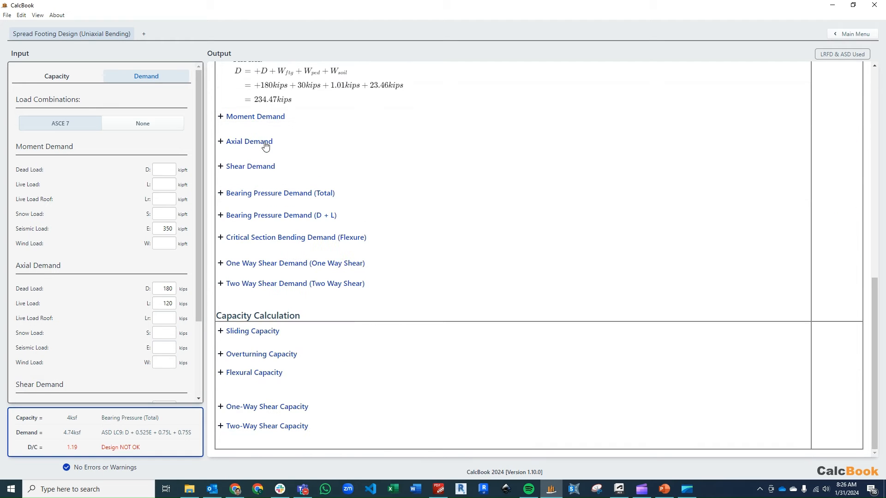
{"action": "left_click", "coordinate": [267, 141]}
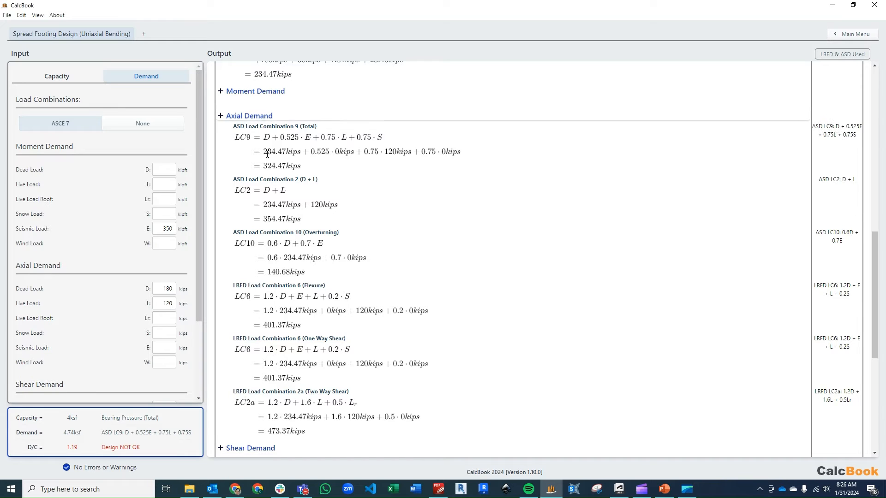
{"action": "left_click", "coordinate": [248, 116]}
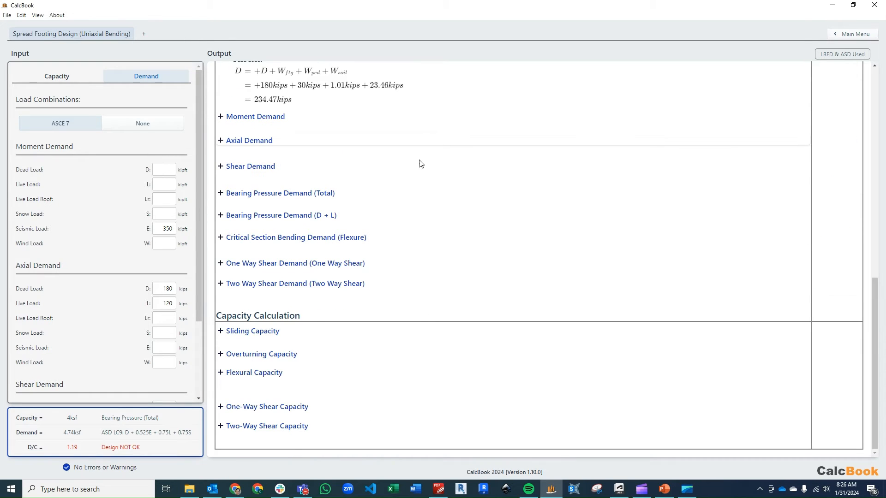
Step: Expand Footing Resultant Eccentricity under Bearing Pressure Demand (Total) and review the total moment, kern area, eccentricity and footing contact length
{"action": "left_click", "coordinate": [317, 193]}
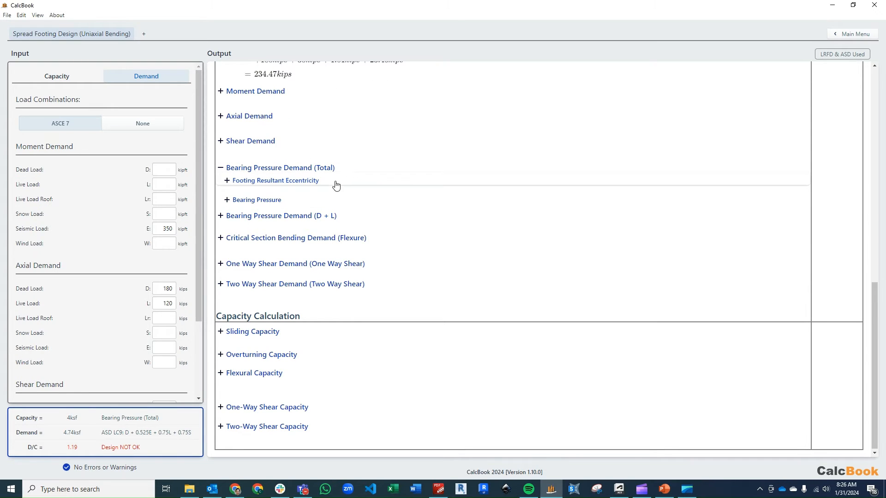
{"action": "left_click", "coordinate": [395, 181]}
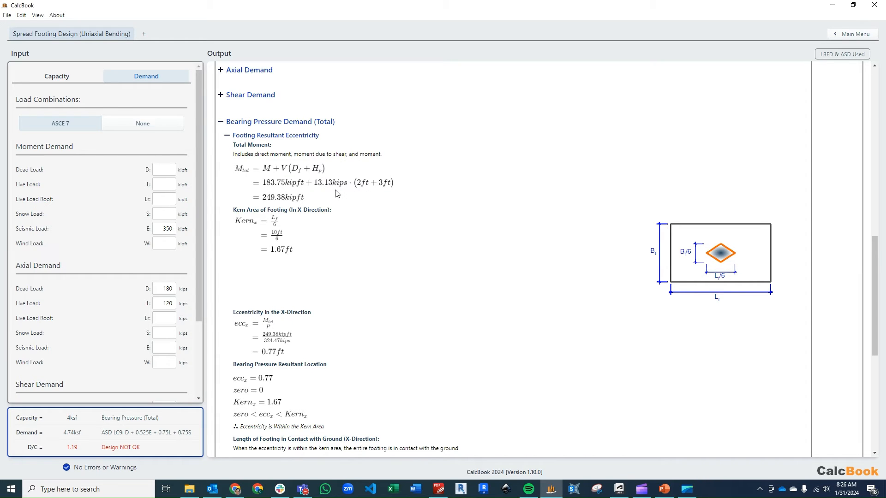
{"action": "scroll", "coordinate": [335, 188], "scroll_direction": "up", "scroll_amount": 15}
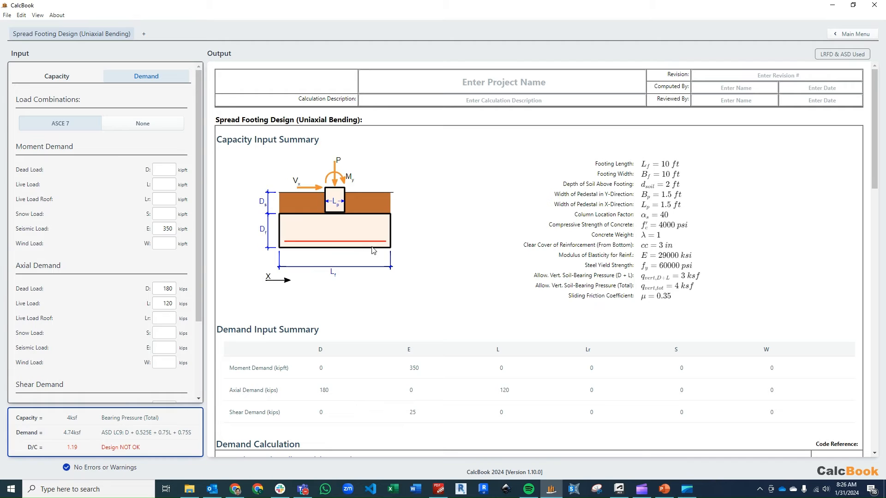
{"action": "scroll", "coordinate": [373, 251], "scroll_direction": "down", "scroll_amount": 15}
{"action": "scroll", "coordinate": [376, 247], "scroll_direction": "down", "scroll_amount": 1}
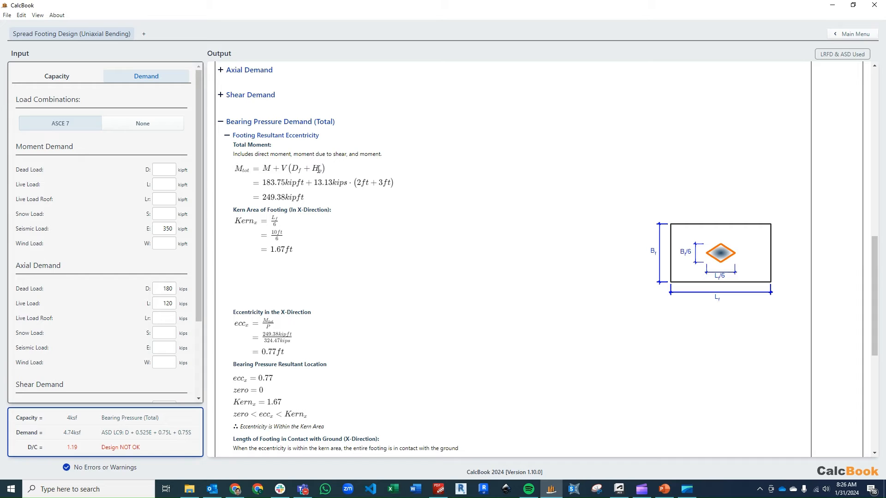
{"action": "scroll", "coordinate": [286, 197], "scroll_direction": "down", "scroll_amount": 1}
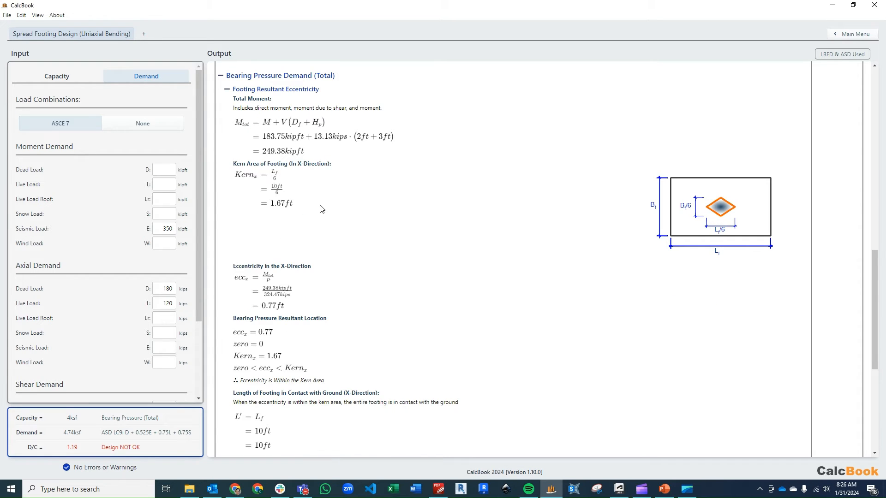
{"action": "scroll", "coordinate": [313, 197], "scroll_direction": "down", "scroll_amount": 1}
{"action": "scroll", "coordinate": [312, 197], "scroll_direction": "down", "scroll_amount": 1}
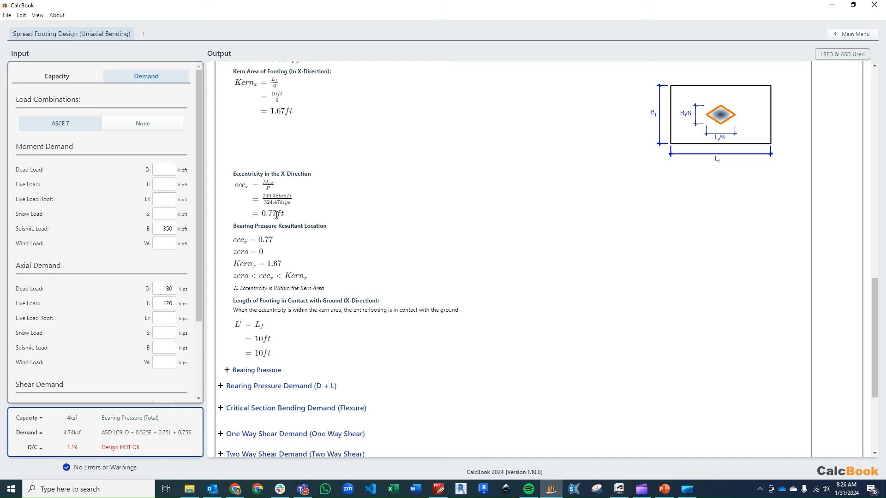
{"action": "scroll", "coordinate": [329, 218], "scroll_direction": "down", "scroll_amount": 1}
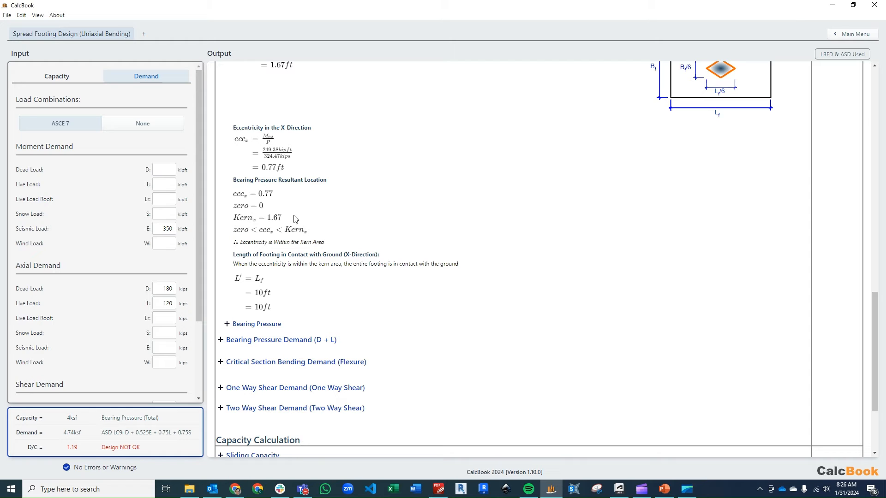
{"action": "scroll", "coordinate": [355, 244], "scroll_direction": "down", "scroll_amount": 1}
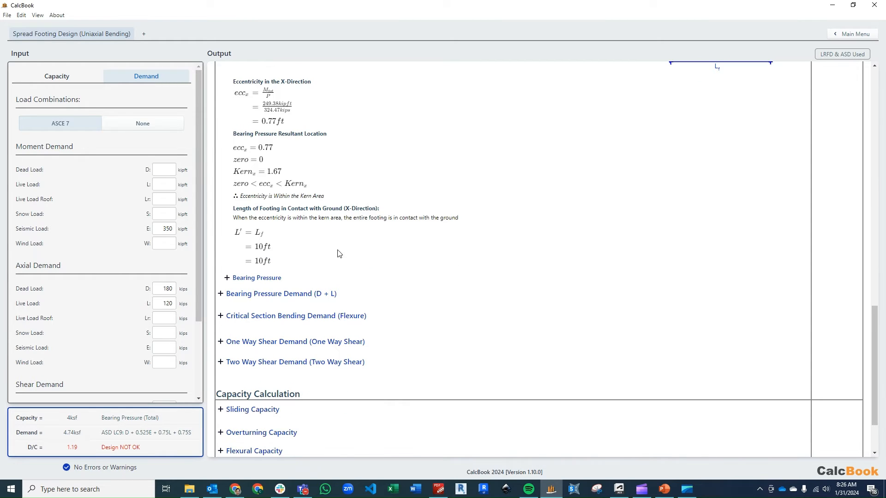
Step: Expand the total-load Bearing Pressure calculation and compare its maximum and minimum pressures with the summary's capacity and D/C ratio
{"action": "left_click", "coordinate": [277, 277]}
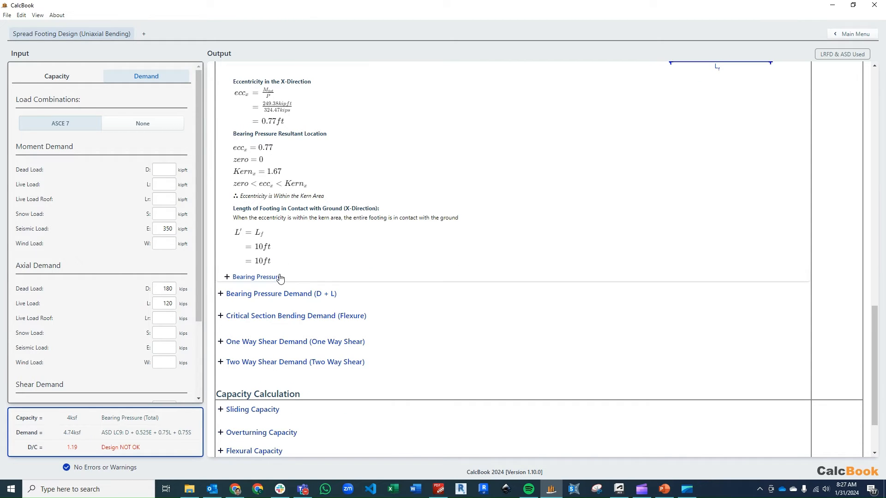
{"action": "scroll", "coordinate": [393, 174], "scroll_direction": "down", "scroll_amount": 2}
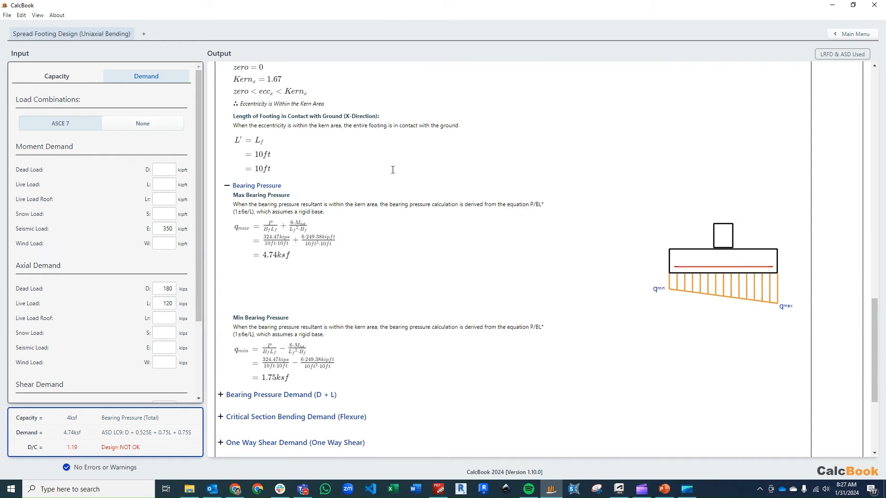
{"action": "mouse_move", "coordinate": [698, 276]}
{"action": "scroll", "coordinate": [322, 254], "scroll_direction": "down", "scroll_amount": 4}
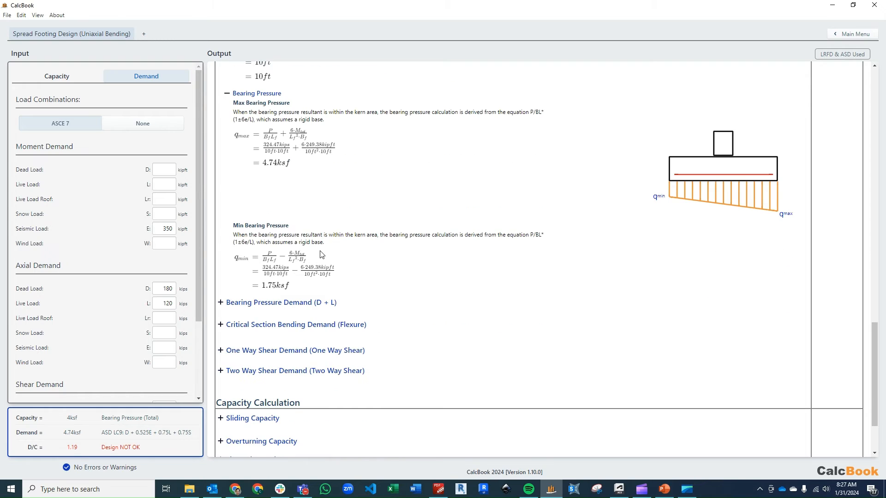
{"action": "double_click", "coordinate": [72, 417]}
{"action": "left_click", "coordinate": [83, 450]}
Step: Expand Bearing Pressure Demand (D + L) and its Footing Resultant Eccentricity to review the moment, kern area and eccentricity
{"action": "left_click", "coordinate": [347, 308]}
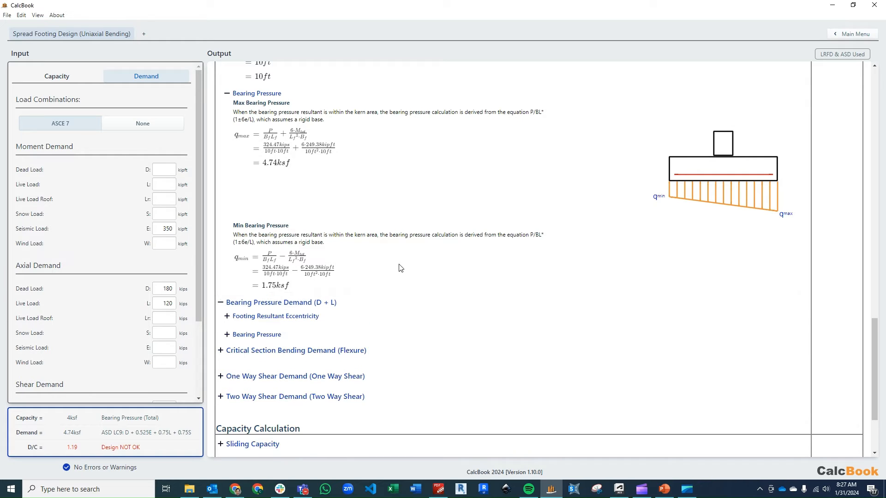
{"action": "left_click", "coordinate": [340, 318]}
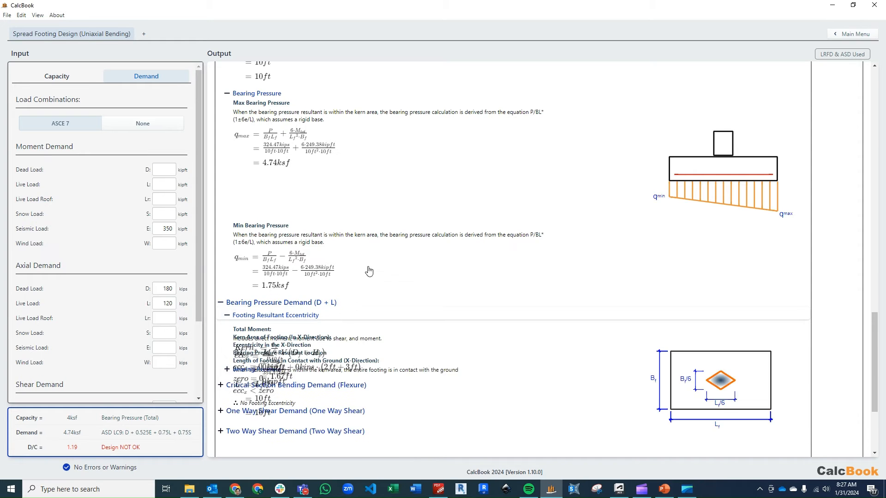
{"action": "scroll", "coordinate": [365, 277], "scroll_direction": "down", "scroll_amount": 2}
{"action": "scroll", "coordinate": [374, 254], "scroll_direction": "down", "scroll_amount": 1}
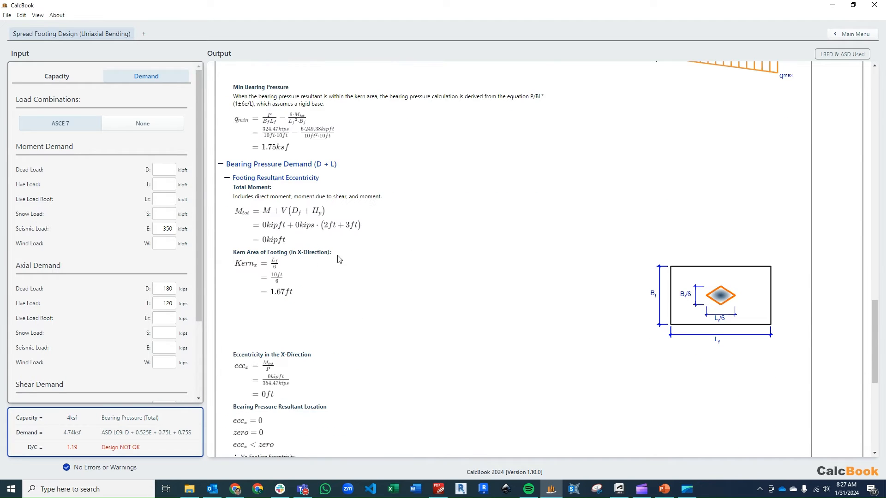
{"action": "scroll", "coordinate": [319, 246], "scroll_direction": "down", "scroll_amount": 1}
{"action": "scroll", "coordinate": [332, 246], "scroll_direction": "down", "scroll_amount": 3}
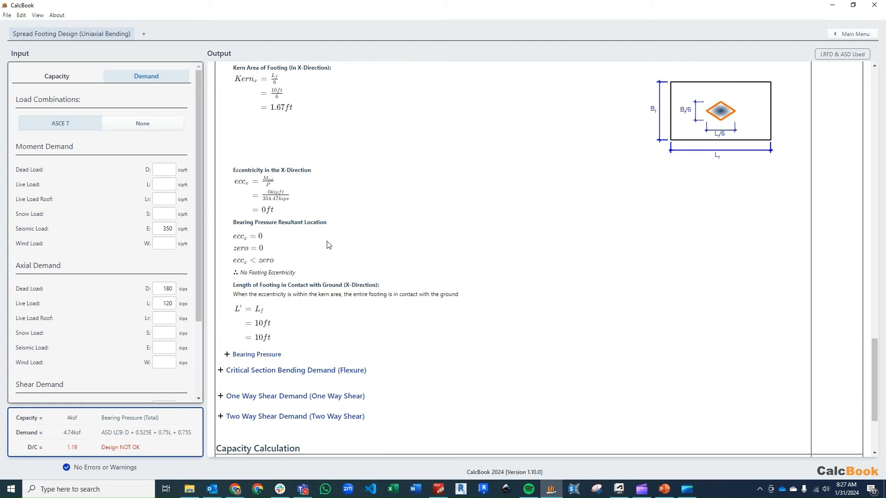
{"action": "scroll", "coordinate": [316, 261], "scroll_direction": "down", "scroll_amount": 1}
Step: Review the maximum and minimum bearing pressures for D + L, and collapse the Bearing Pressure Demand (D + L) calculation
{"action": "left_click", "coordinate": [289, 310]}
{"action": "scroll", "coordinate": [286, 308], "scroll_direction": "down", "scroll_amount": 1}
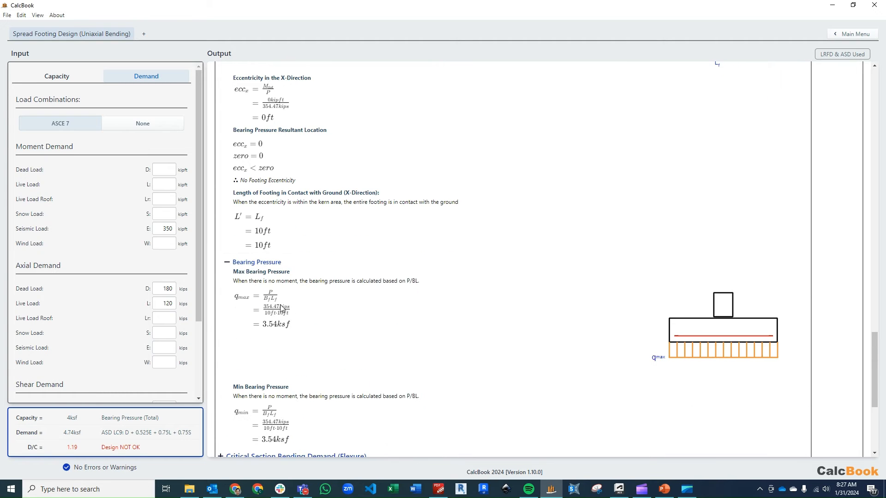
{"action": "scroll", "coordinate": [283, 290], "scroll_direction": "down", "scroll_amount": 1}
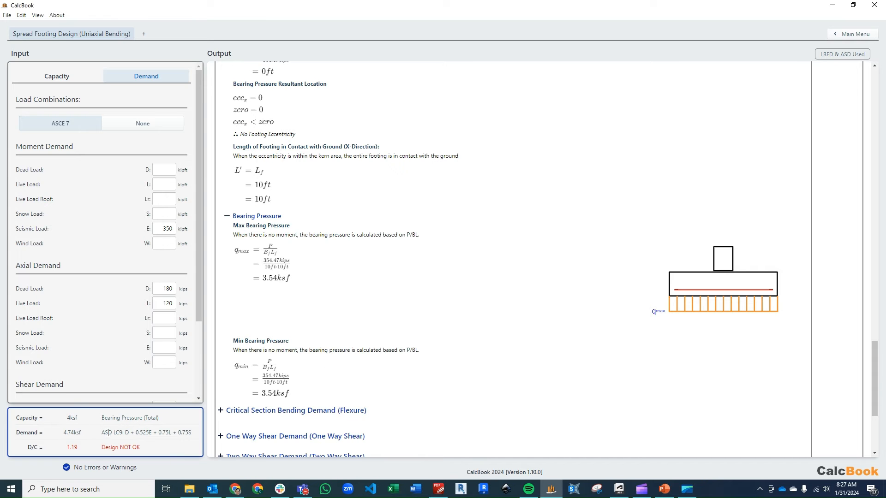
{"action": "scroll", "coordinate": [339, 218], "scroll_direction": "up", "scroll_amount": 5}
{"action": "scroll", "coordinate": [340, 218], "scroll_direction": "up", "scroll_amount": 4}
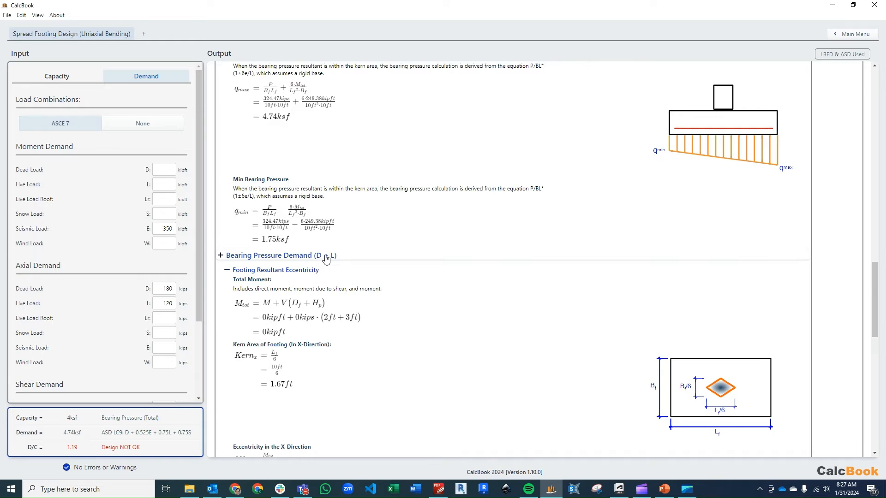
{"action": "left_click", "coordinate": [303, 257]}
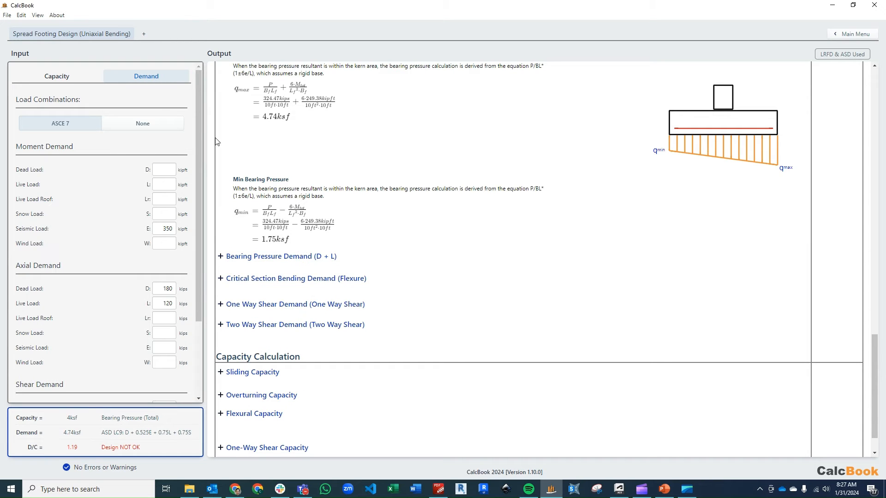
Step: Try a larger footing in the capacity inputs by setting both its length and width to 11 ft
{"action": "left_click", "coordinate": [77, 80]}
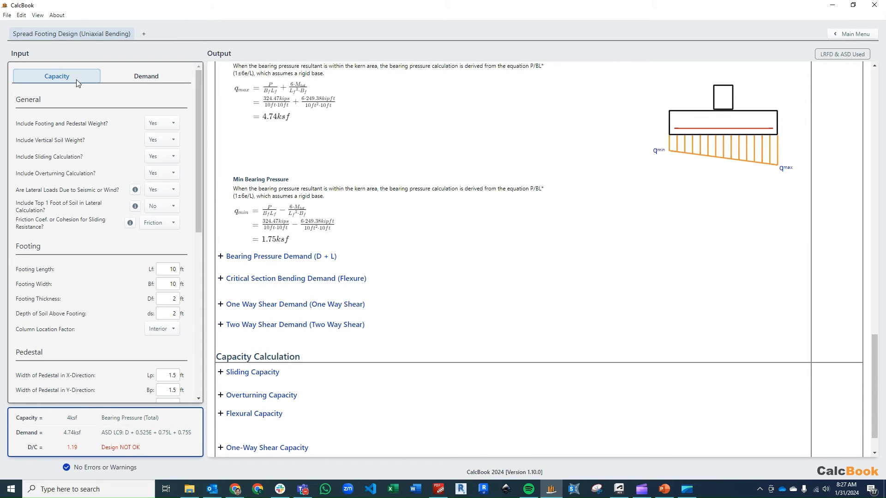
{"action": "left_click_drag", "start_coordinate": [198, 84], "coordinate": [199, 122]}
{"action": "left_click", "coordinate": [171, 189]}
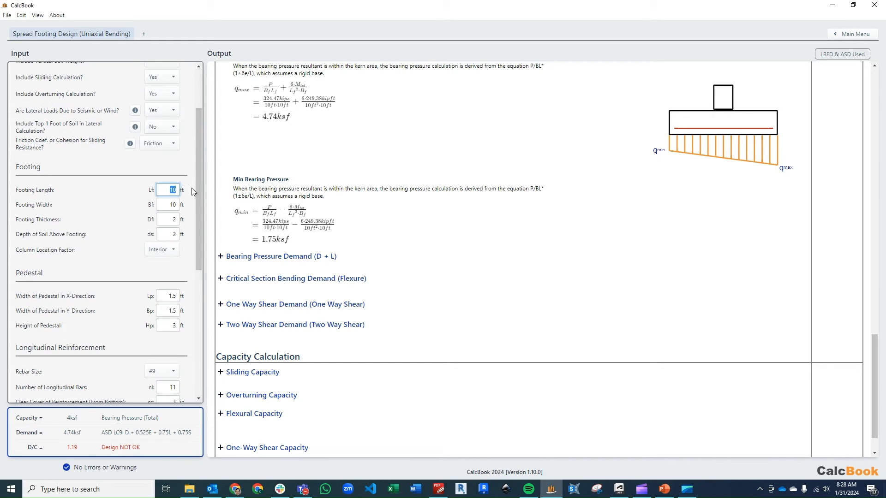
{"action": "type", "text": "11"}
{"action": "key", "text": "Tab"}
{"action": "type", "text": "11"}
{"action": "key", "text": "Tab"}
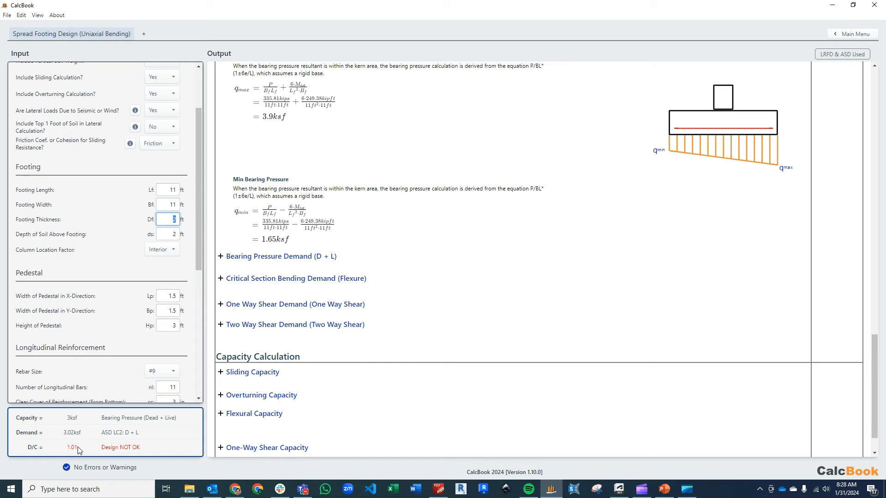
Step: Set both the footing length and the footing width to 12 ft
{"action": "left_click", "coordinate": [177, 187]}
{"action": "key", "text": "Tab"}
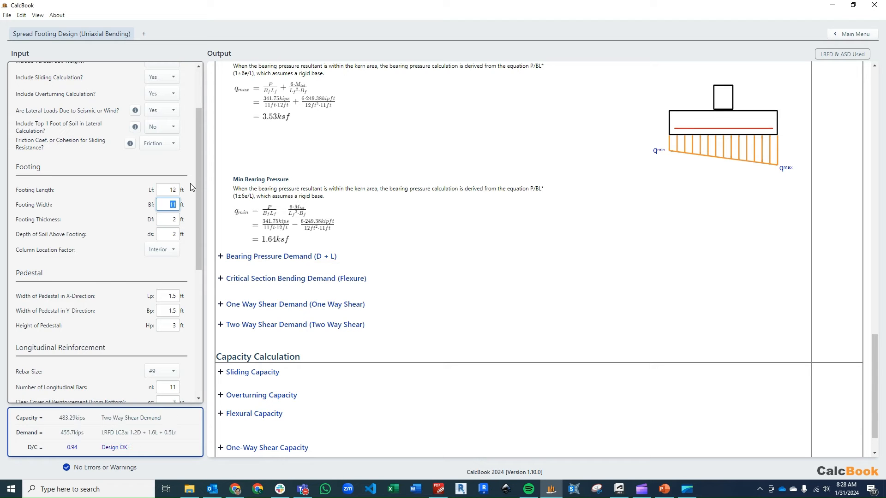
{"action": "type", "text": "12"}
{"action": "key", "text": "Tab"}
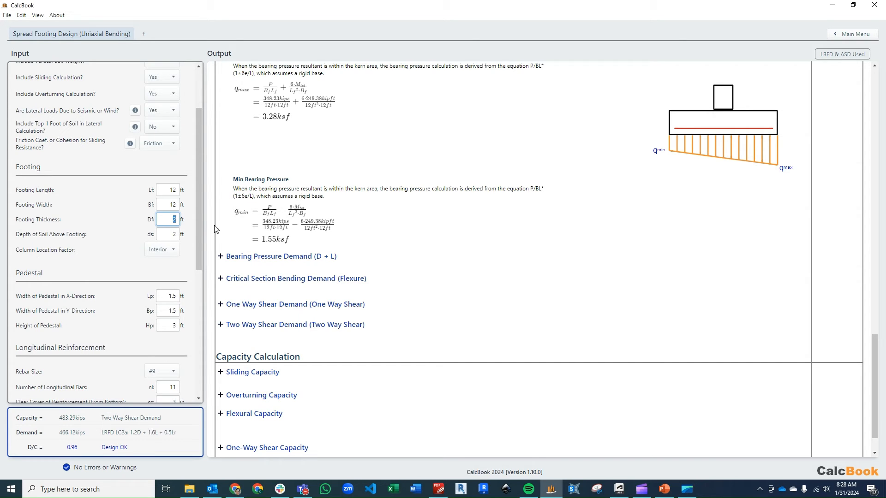
Step: Set the number of longitudinal reinforcement bars to 13
{"action": "left_click_drag", "start_coordinate": [201, 215], "coordinate": [211, 273]}
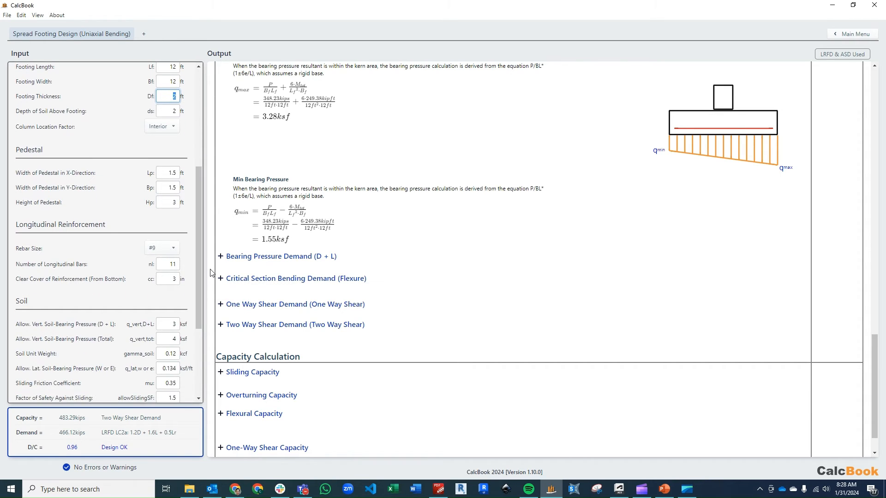
{"action": "left_click_drag", "start_coordinate": [168, 264], "coordinate": [181, 264]}
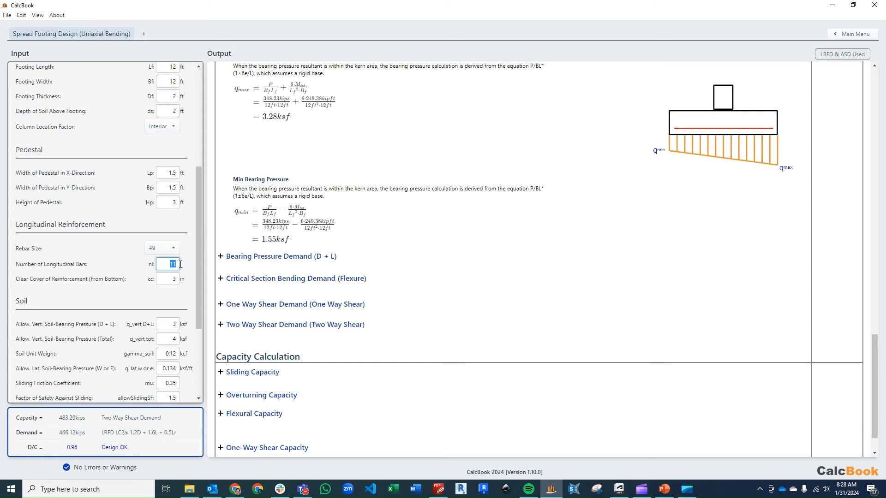
{"action": "left_click", "coordinate": [166, 280]}
Step: Check the recalculated maximum bearing pressure and eccentricity under Bearing Pressure Demand (Total) for the enlarged footing
{"action": "scroll", "coordinate": [356, 263], "scroll_direction": "up", "scroll_amount": 3}
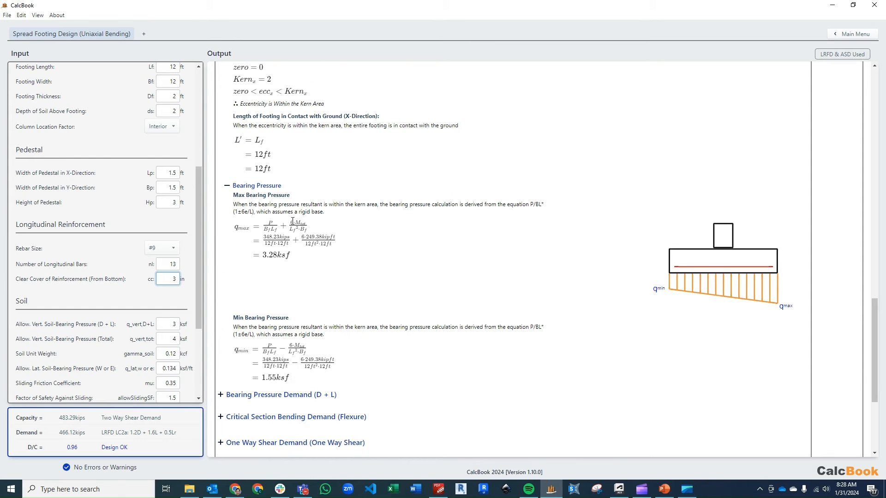
{"action": "double_click", "coordinate": [292, 255]}
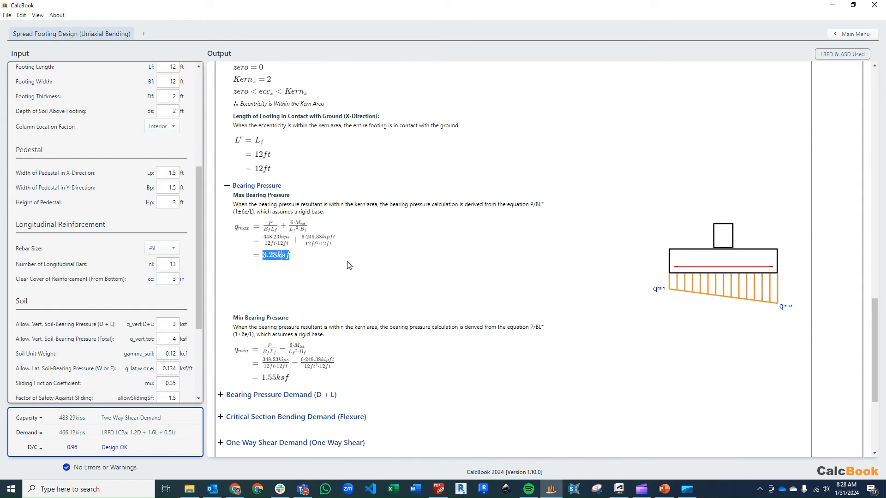
{"action": "scroll", "coordinate": [353, 264], "scroll_direction": "up", "scroll_amount": 1}
{"action": "scroll", "coordinate": [353, 264], "scroll_direction": "up", "scroll_amount": 1}
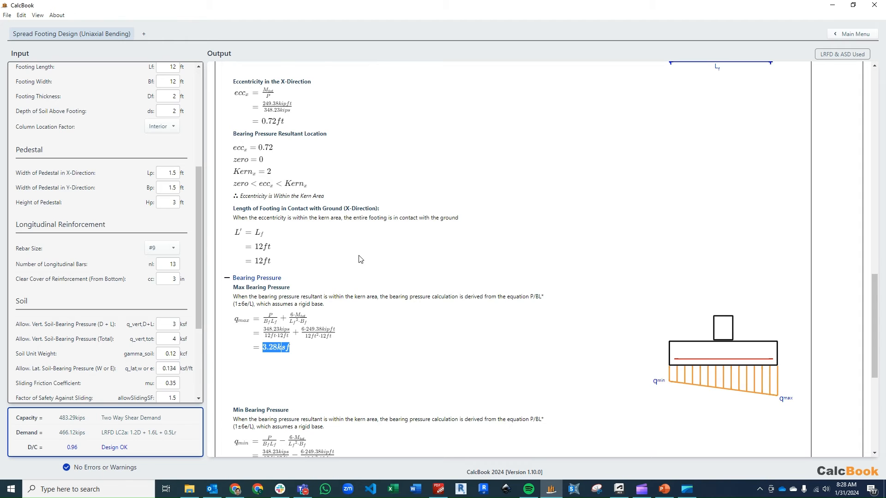
Step: Examine the total moment and footing resultant eccentricity with LRFD loading under Critical Section Bending Demand (Flexure)
{"action": "scroll", "coordinate": [360, 259], "scroll_direction": "down", "scroll_amount": 4}
{"action": "left_click", "coordinate": [365, 326]}
{"action": "scroll", "coordinate": [425, 230], "scroll_direction": "down", "scroll_amount": 2}
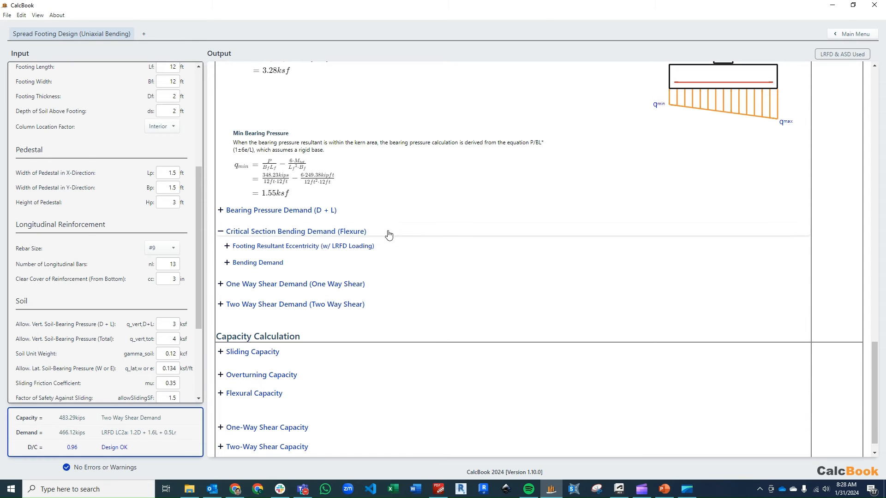
{"action": "left_click", "coordinate": [433, 233]}
{"action": "scroll", "coordinate": [444, 244], "scroll_direction": "down", "scroll_amount": 1}
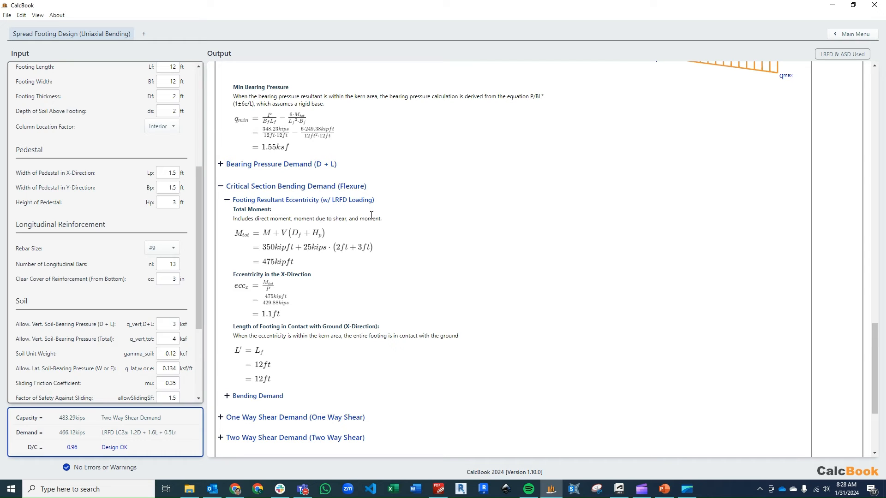
{"action": "scroll", "coordinate": [369, 235], "scroll_direction": "down", "scroll_amount": 3}
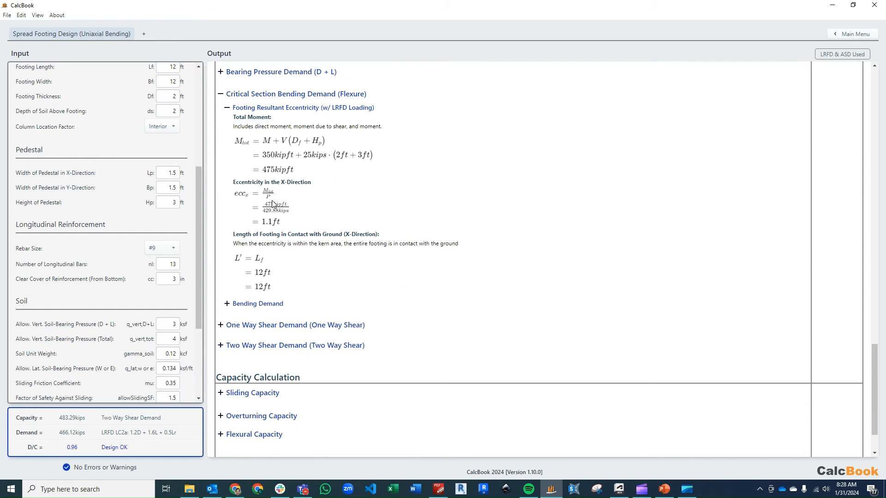
Step: Review the maximum, minimum and face-of-column bearing pressures under Bending Demand, enlarging the face-of-column pressure diagram
{"action": "left_click", "coordinate": [310, 294]}
{"action": "scroll", "coordinate": [365, 267], "scroll_direction": "down", "scroll_amount": 4}
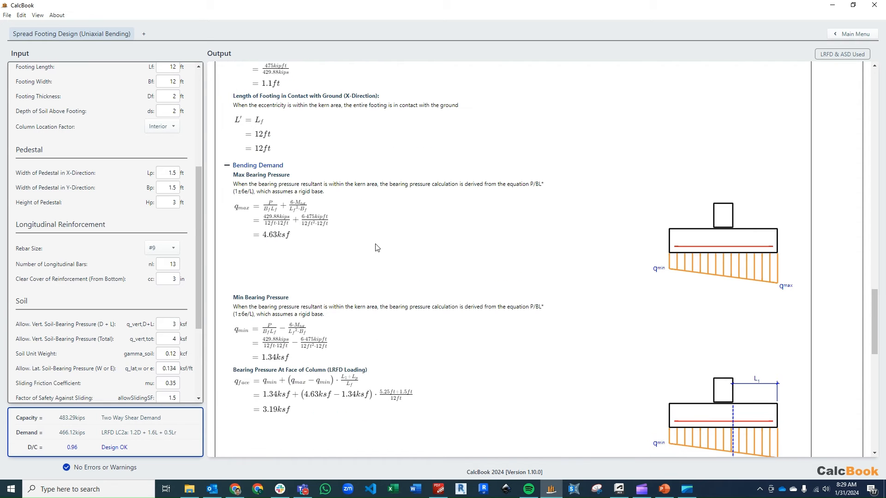
{"action": "scroll", "coordinate": [378, 248], "scroll_direction": "down", "scroll_amount": 1}
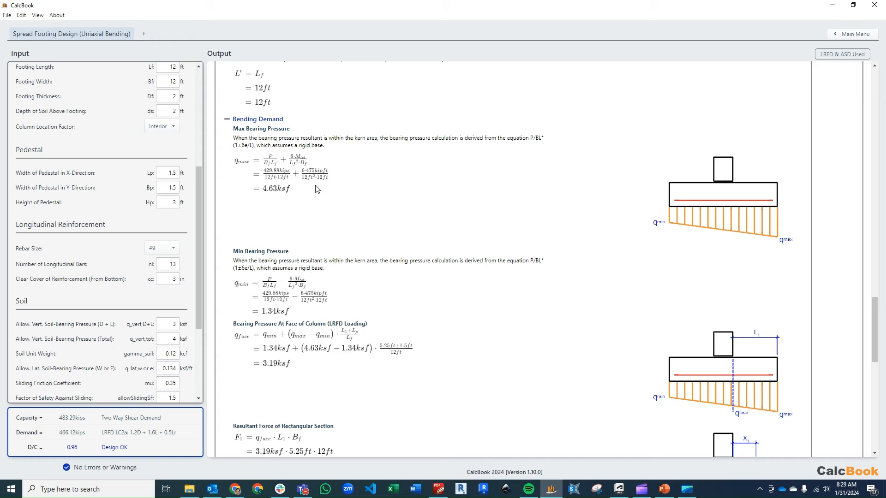
{"action": "scroll", "coordinate": [322, 199], "scroll_direction": "down", "scroll_amount": 3}
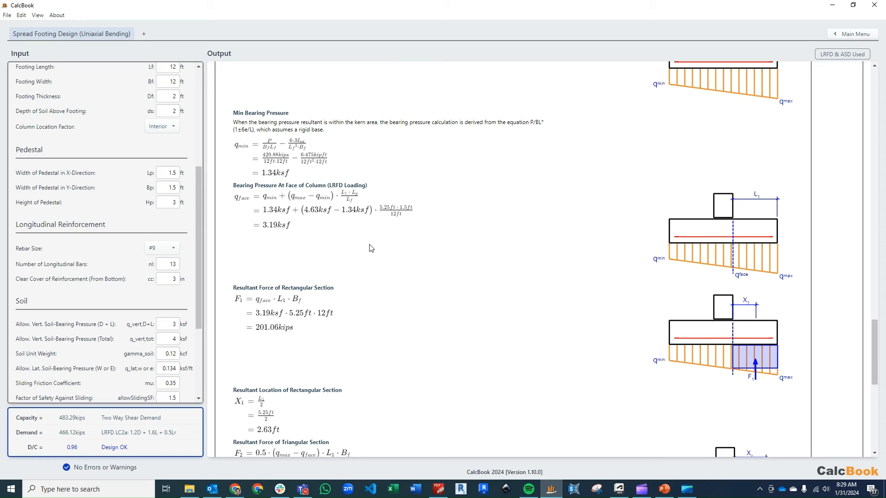
{"action": "left_click", "coordinate": [714, 229]}
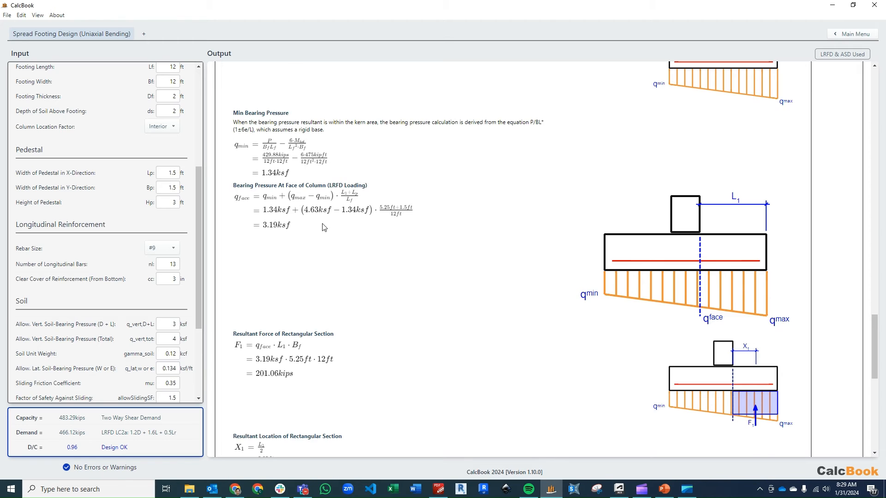
Step: Follow the rectangular and triangular resultant forces and their locations through to the moment demand at the face of column
{"action": "scroll", "coordinate": [325, 226], "scroll_direction": "down", "scroll_amount": 2}
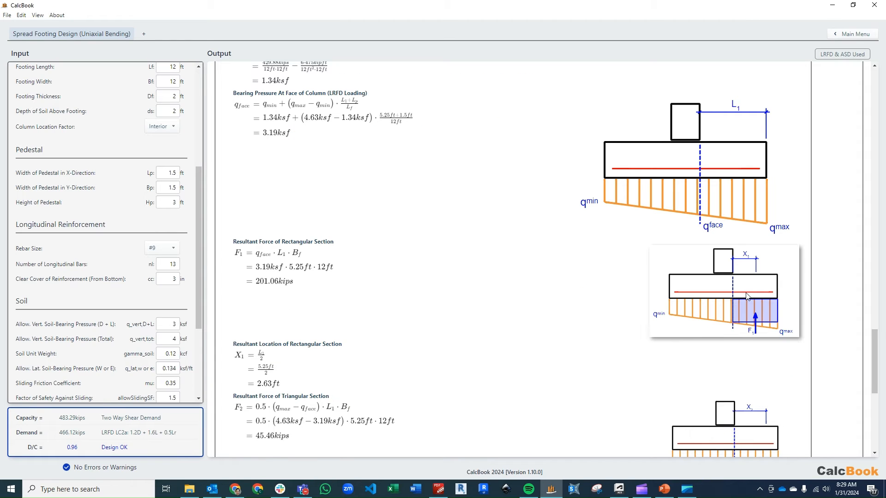
{"action": "mouse_move", "coordinate": [748, 296]}
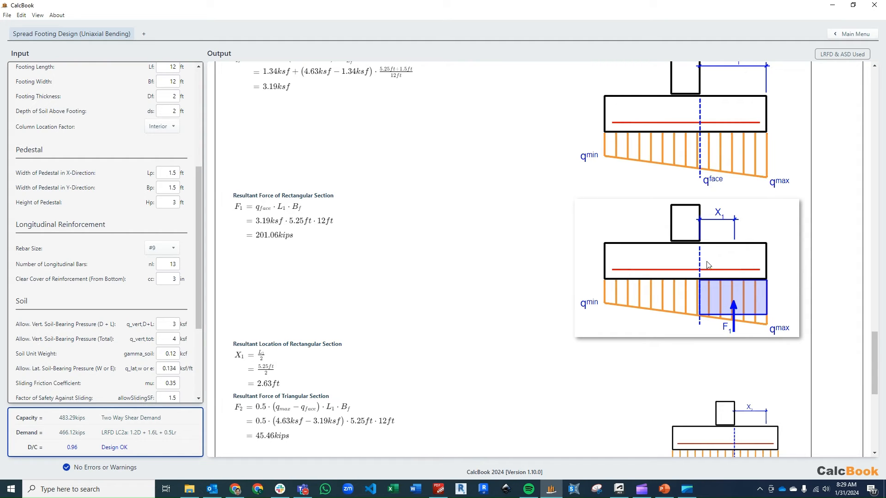
{"action": "scroll", "coordinate": [744, 274], "scroll_direction": "down", "scroll_amount": 1}
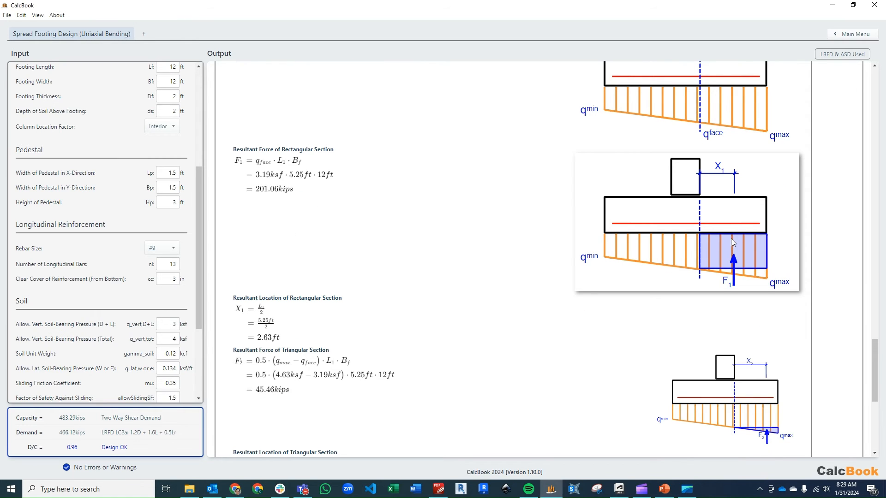
{"action": "scroll", "coordinate": [731, 240], "scroll_direction": "down", "scroll_amount": 1}
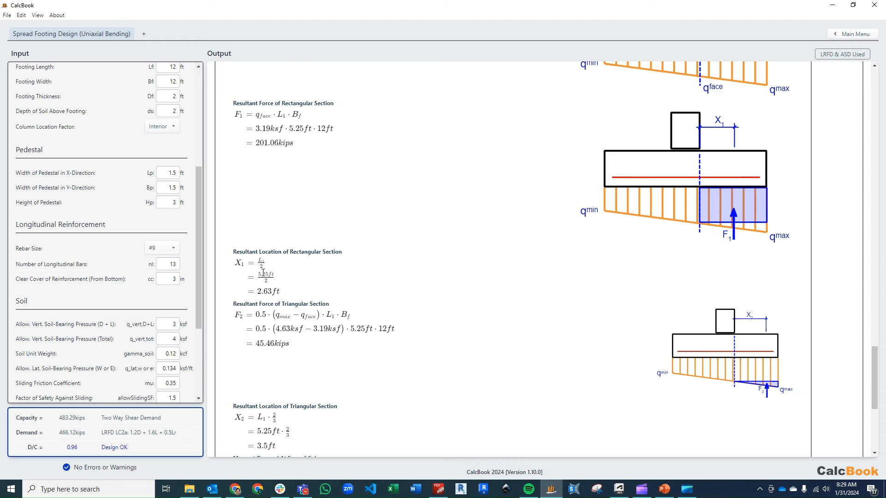
{"action": "scroll", "coordinate": [267, 275], "scroll_direction": "down", "scroll_amount": 2}
{"action": "mouse_move", "coordinate": [738, 270]}
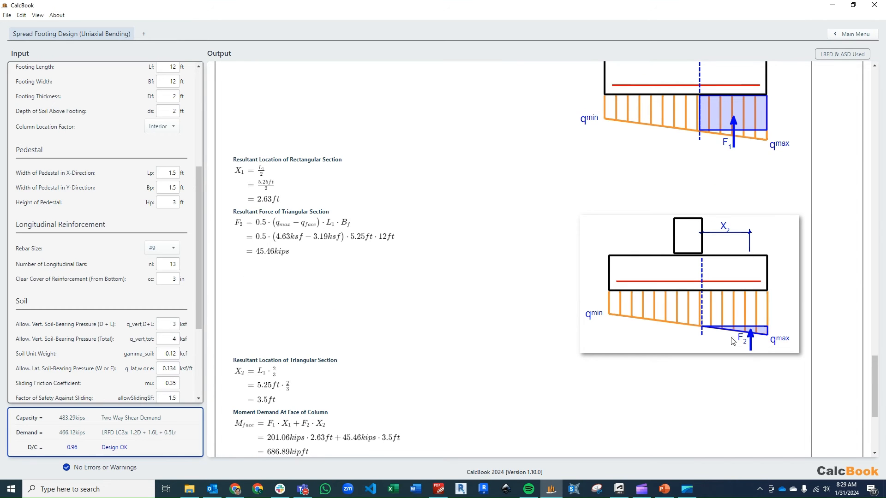
{"action": "scroll", "coordinate": [666, 336], "scroll_direction": "down", "scroll_amount": 3}
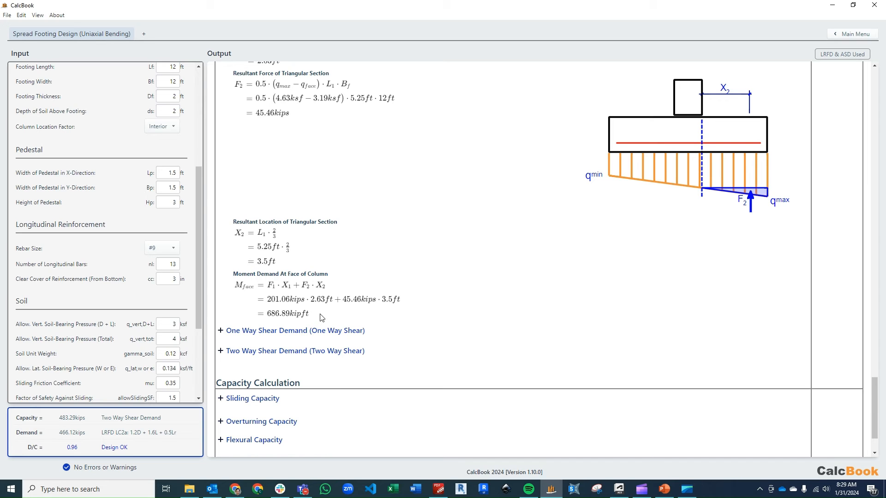
Step: Review the One Way Shear Demand calculation, from the reinforcement depth to the shear force at distance d from the pedestal face
{"action": "left_click", "coordinate": [338, 329]}
{"action": "scroll", "coordinate": [413, 261], "scroll_direction": "down", "scroll_amount": 3}
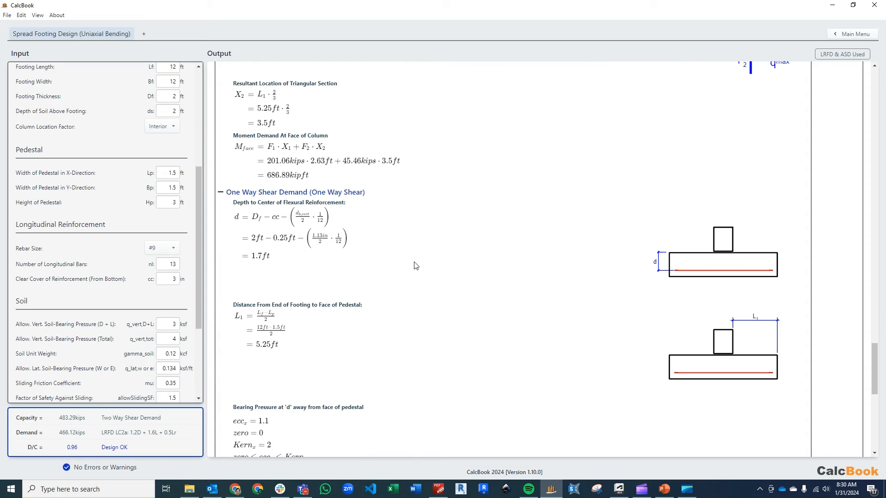
{"action": "scroll", "coordinate": [419, 266], "scroll_direction": "down", "scroll_amount": 1}
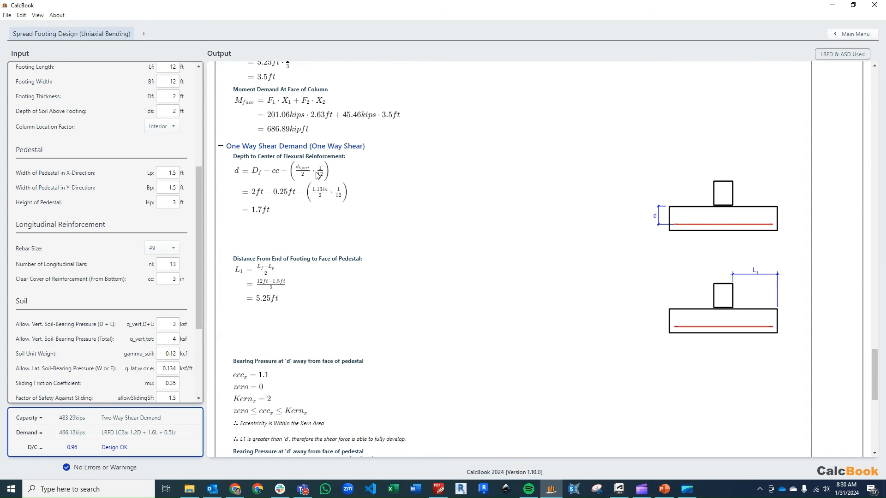
{"action": "scroll", "coordinate": [336, 213], "scroll_direction": "down", "scroll_amount": 1}
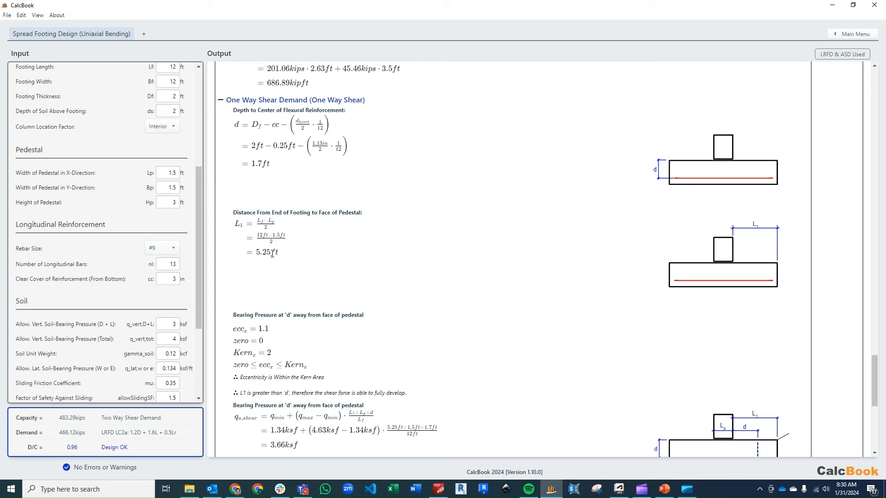
{"action": "scroll", "coordinate": [326, 262], "scroll_direction": "down", "scroll_amount": 3}
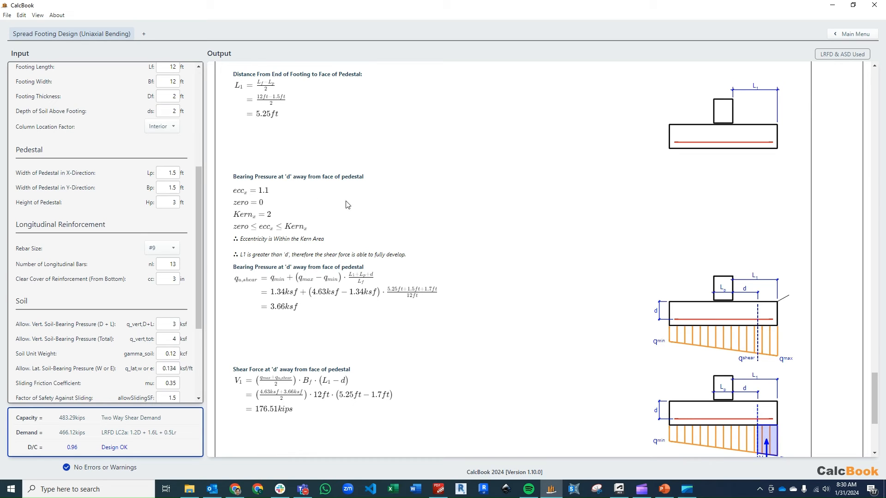
{"action": "scroll", "coordinate": [554, 259], "scroll_direction": "down", "scroll_amount": 2}
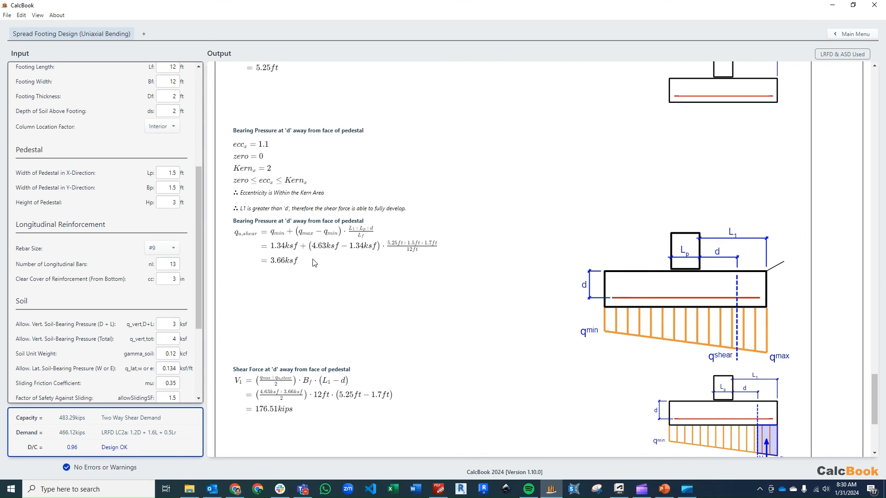
{"action": "scroll", "coordinate": [314, 263], "scroll_direction": "down", "scroll_amount": 3}
{"action": "mouse_move", "coordinate": [725, 322]}
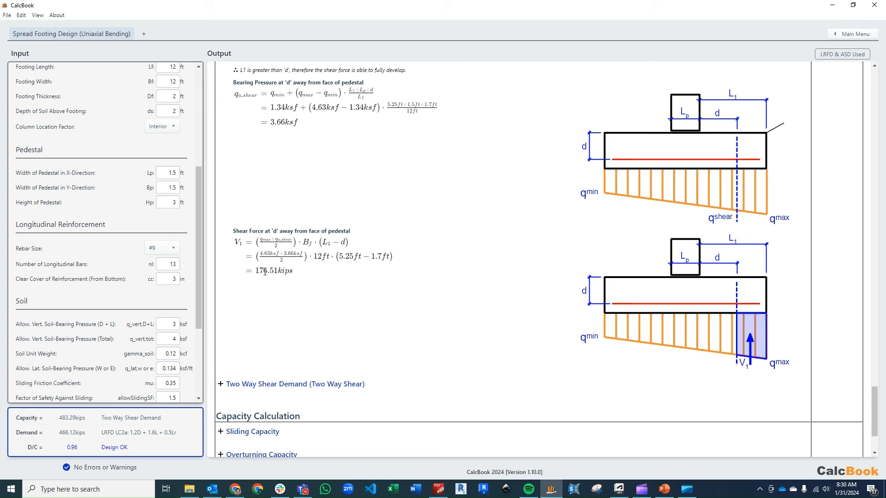
Step: Review the Two Way Shear Demand calculation, including the average bearing pressure, and enlarge its punching shear diagram
{"action": "left_click", "coordinate": [337, 384]}
{"action": "scroll", "coordinate": [365, 272], "scroll_direction": "down", "scroll_amount": 4}
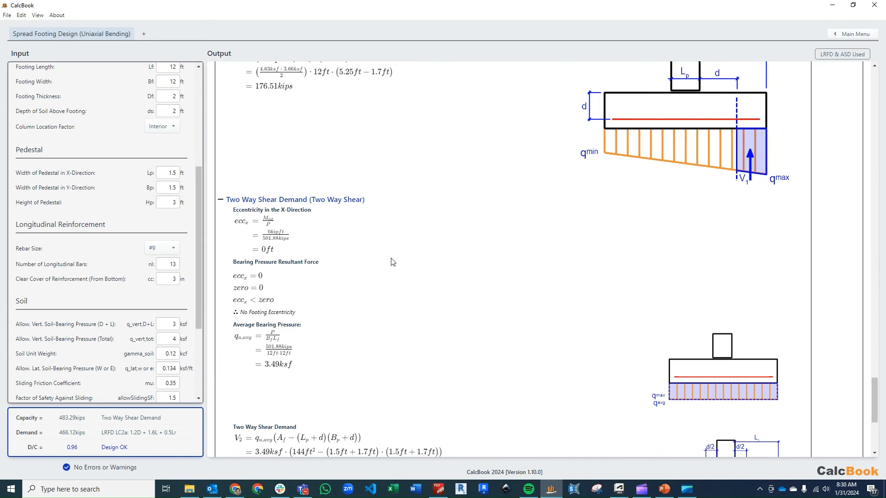
{"action": "scroll", "coordinate": [393, 262], "scroll_direction": "down", "scroll_amount": 1}
{"action": "scroll", "coordinate": [393, 264], "scroll_direction": "down", "scroll_amount": 1}
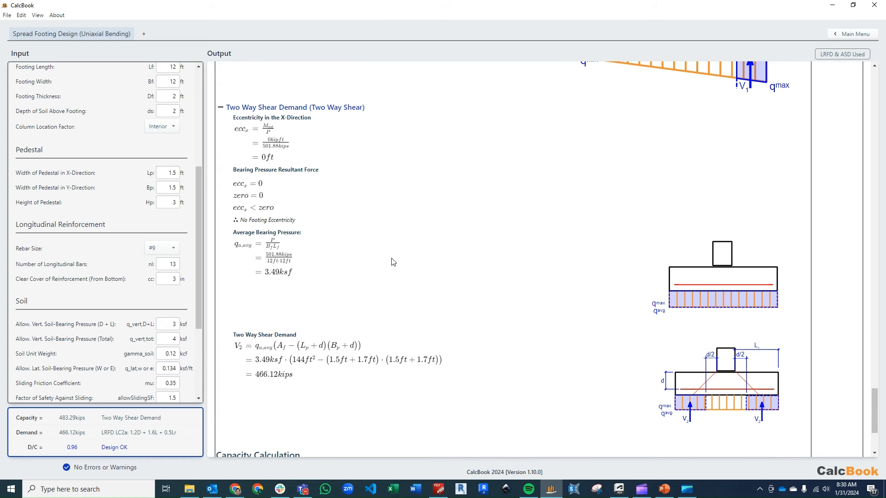
{"action": "scroll", "coordinate": [371, 224], "scroll_direction": "down", "scroll_amount": 1}
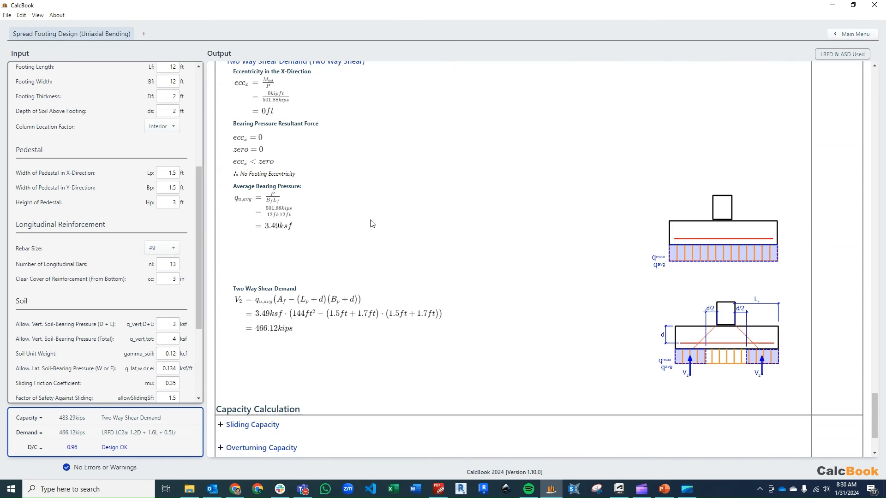
{"action": "scroll", "coordinate": [373, 224], "scroll_direction": "down", "scroll_amount": 1}
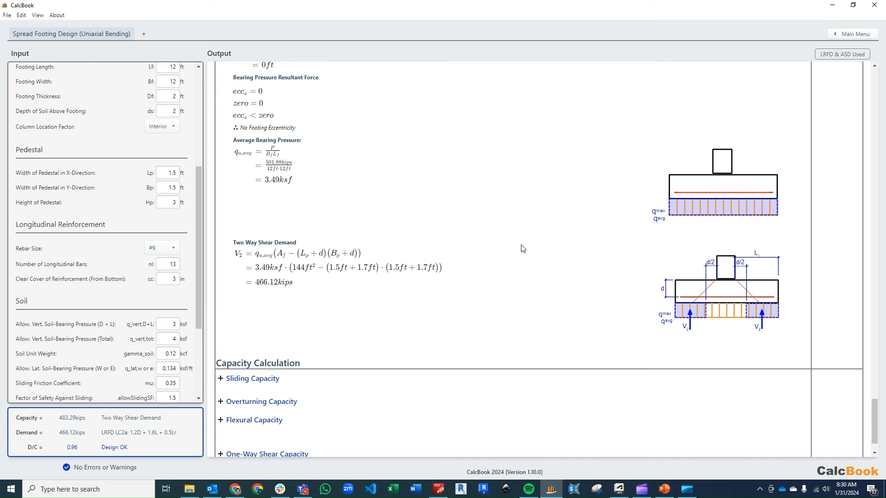
{"action": "scroll", "coordinate": [523, 249], "scroll_direction": "down", "scroll_amount": 1}
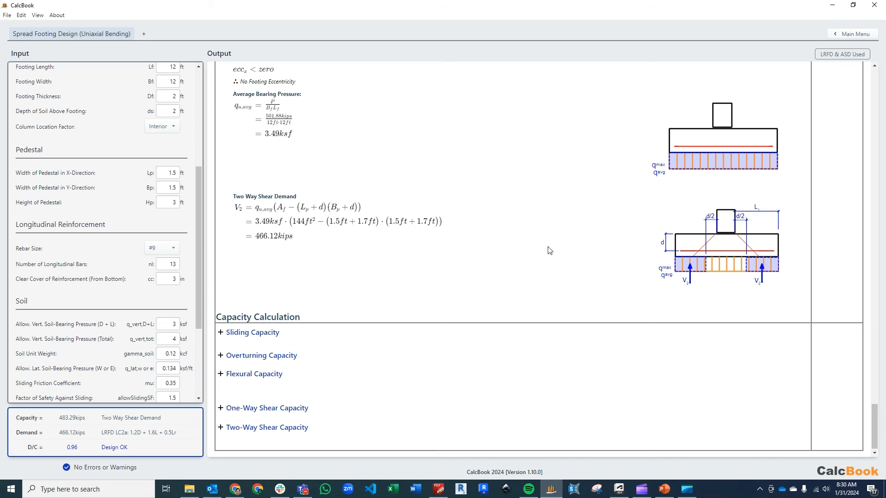
{"action": "left_click", "coordinate": [715, 241]}
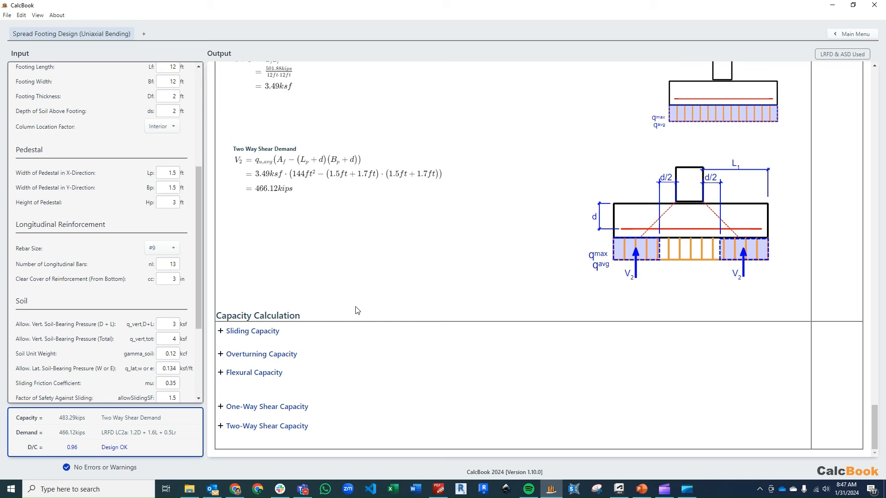
Step: Examine the soil depth, lateral earth pressures and passive-pressure resistance under Sliding Capacity in the Capacity Calculation
{"action": "left_click", "coordinate": [277, 330]}
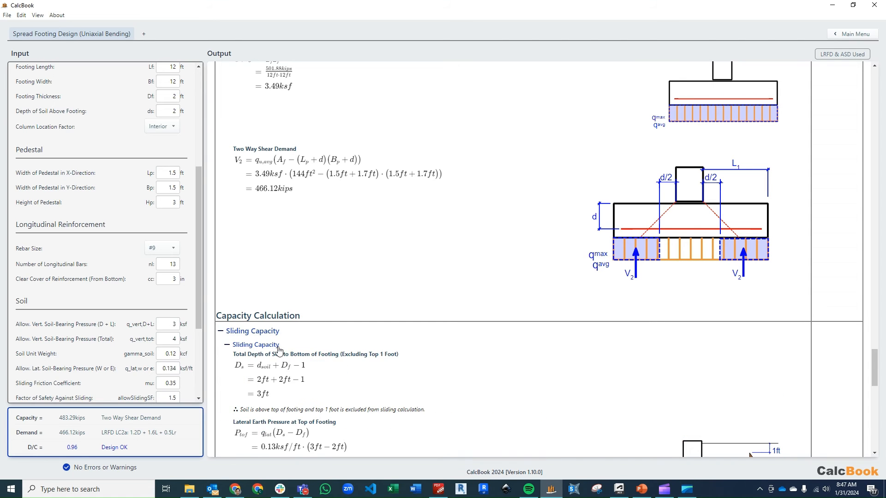
{"action": "scroll", "coordinate": [431, 320], "scroll_direction": "down", "scroll_amount": 2}
{"action": "scroll", "coordinate": [431, 320], "scroll_direction": "down", "scroll_amount": 1}
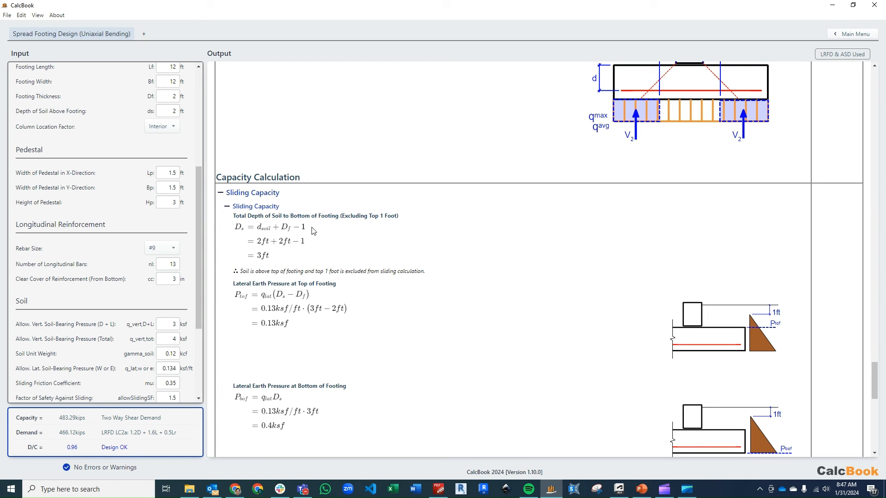
{"action": "scroll", "coordinate": [317, 230], "scroll_direction": "down", "scroll_amount": 2}
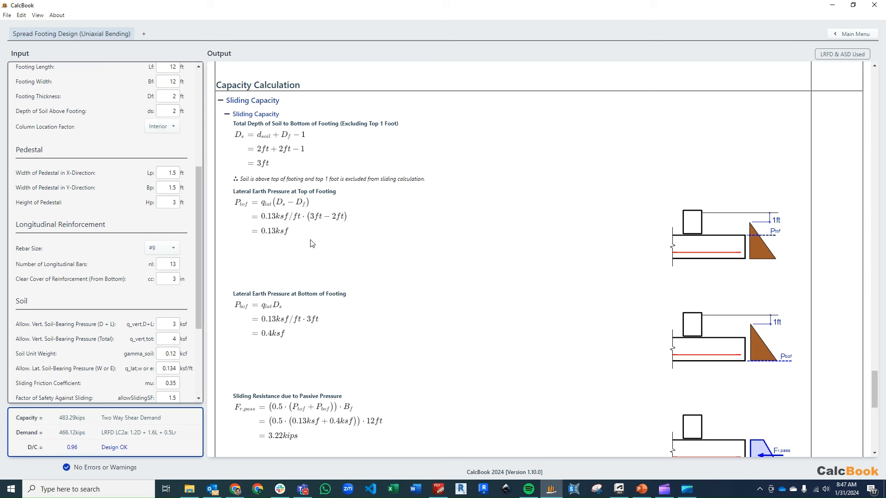
{"action": "mouse_move", "coordinate": [729, 247]}
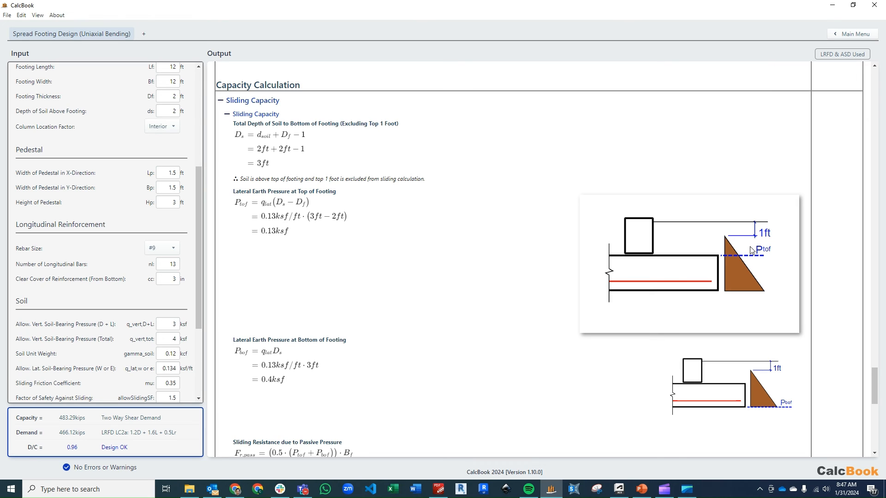
{"action": "scroll", "coordinate": [752, 259], "scroll_direction": "down", "scroll_amount": 2}
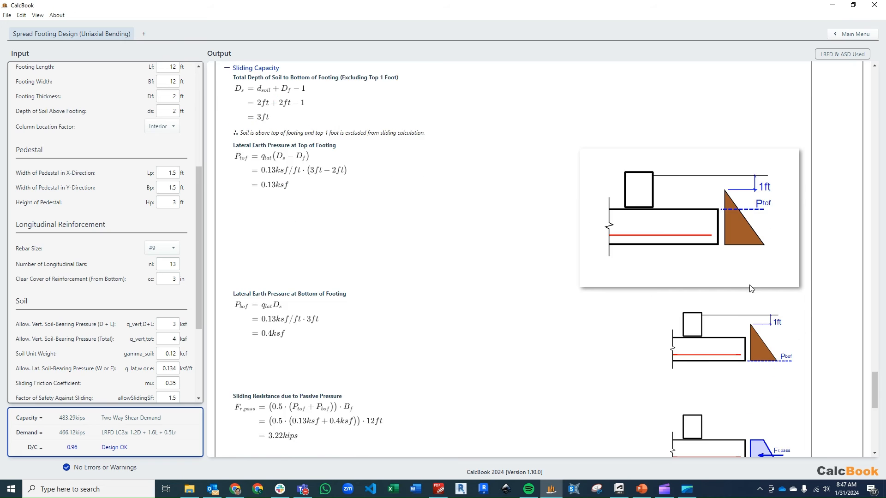
{"action": "scroll", "coordinate": [741, 349], "scroll_direction": "down", "scroll_amount": 3}
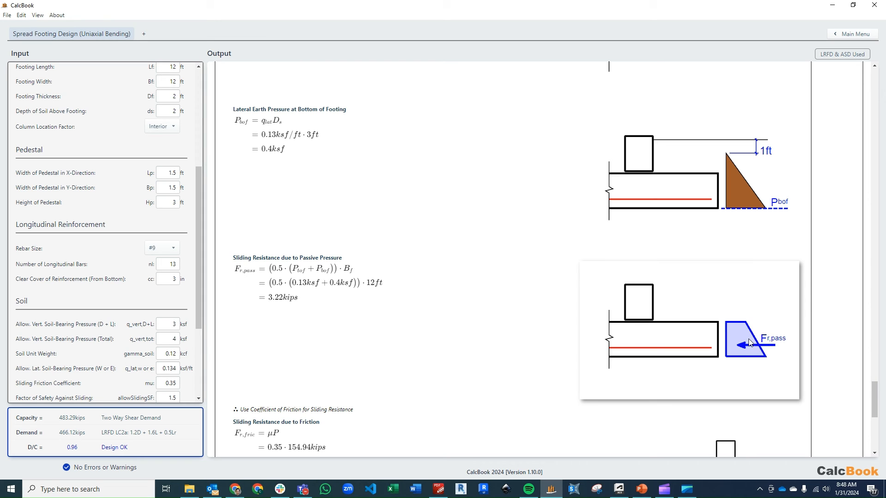
Step: Check the sliding resistance due to friction, the total sliding resistance and the factor of safety against sliding
{"action": "scroll", "coordinate": [750, 342], "scroll_direction": "down", "scroll_amount": 3}
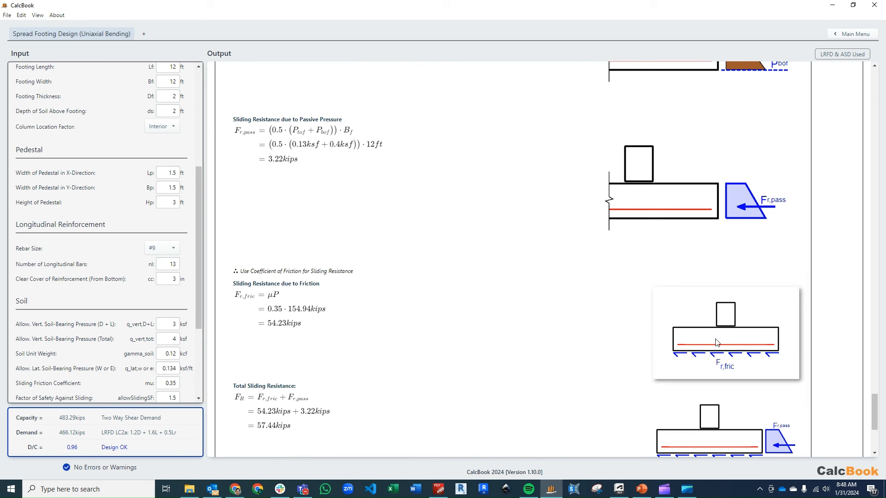
{"action": "mouse_move", "coordinate": [733, 345]}
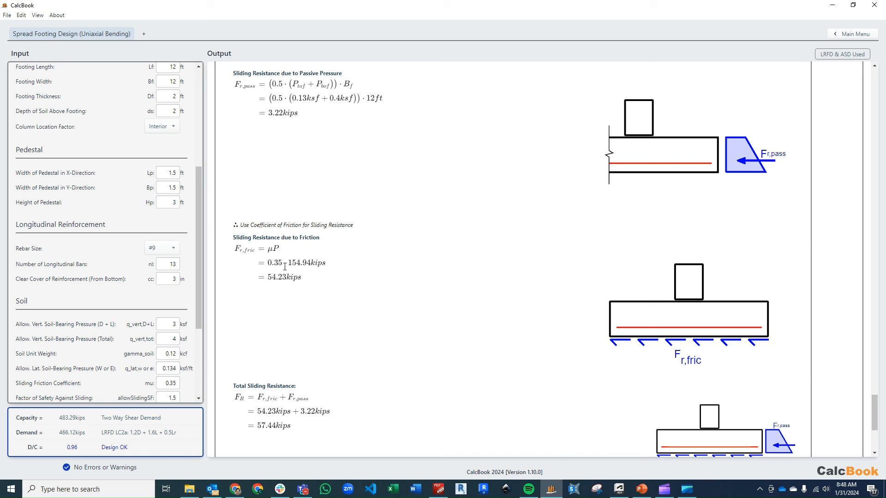
{"action": "scroll", "coordinate": [550, 298], "scroll_direction": "down", "scroll_amount": 3}
{"action": "mouse_move", "coordinate": [715, 315]}
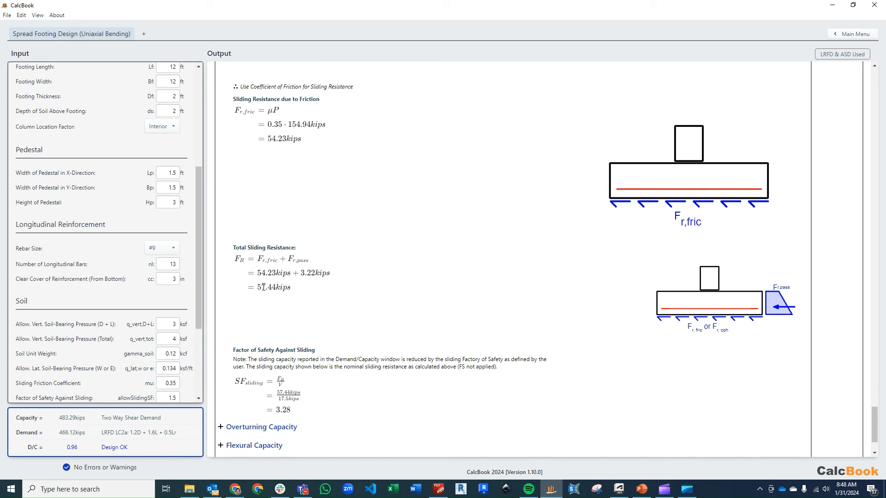
{"action": "scroll", "coordinate": [344, 285], "scroll_direction": "down", "scroll_amount": 2}
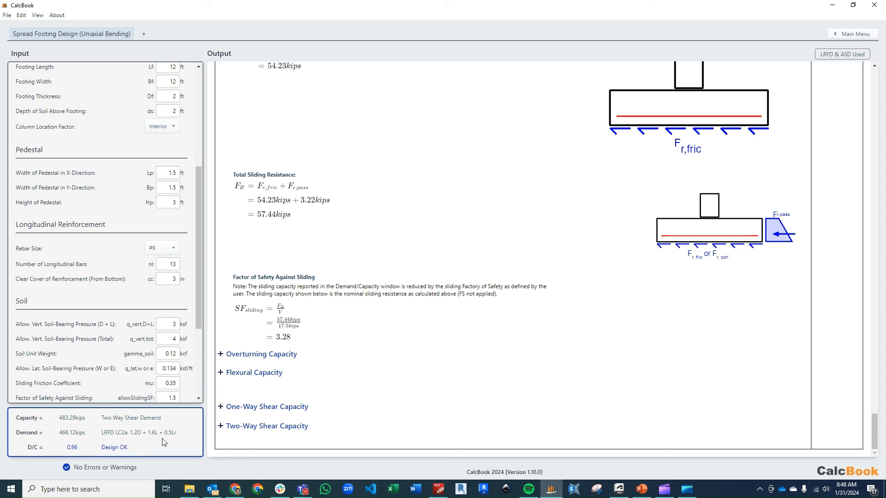
Step: Check the safety factor inputs and review the Overturning Capacity calculation, from the total moment to the factor of safety against overturning
{"action": "left_click_drag", "start_coordinate": [198, 253], "coordinate": [199, 355]}
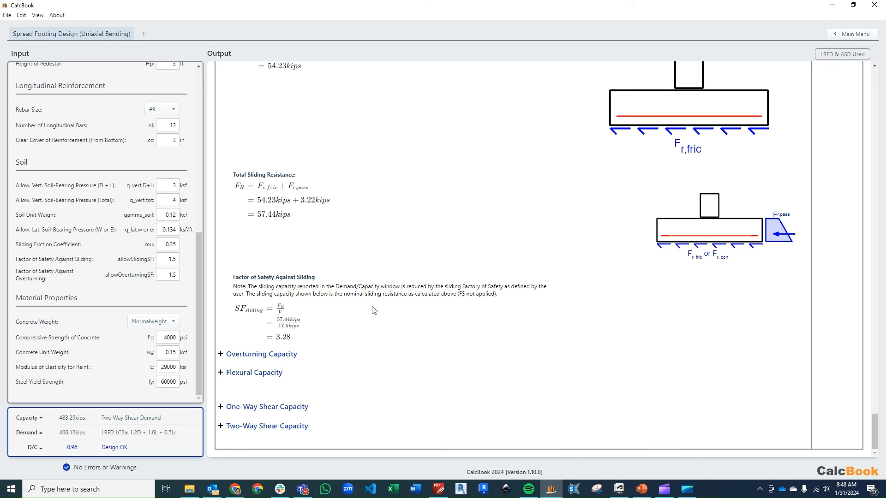
{"action": "left_click", "coordinate": [296, 354]}
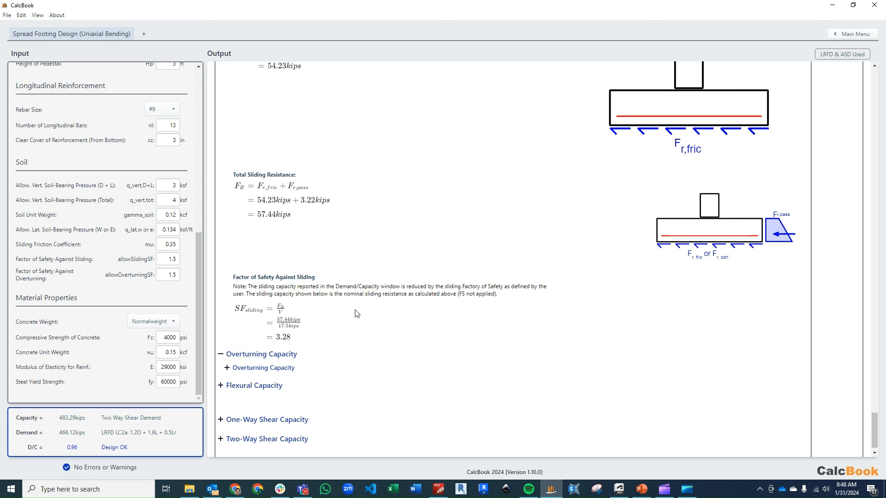
{"action": "left_click", "coordinate": [290, 354]}
{"action": "scroll", "coordinate": [355, 297], "scroll_direction": "down", "scroll_amount": 3}
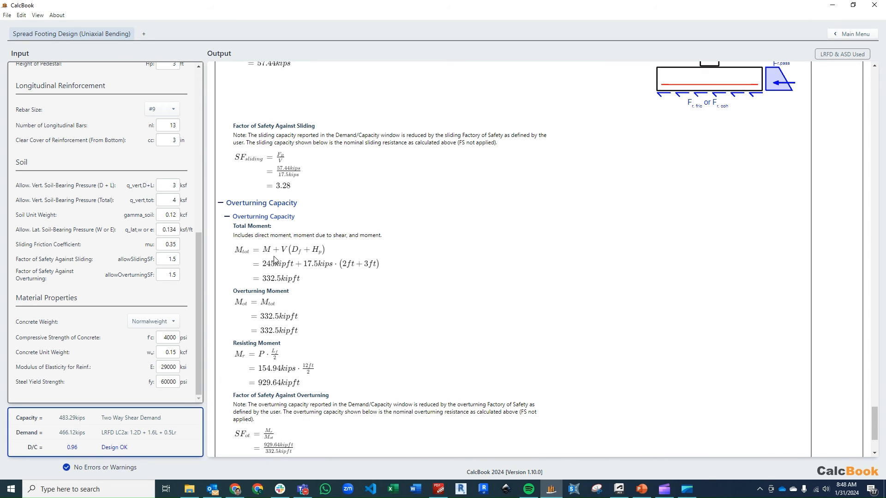
{"action": "scroll", "coordinate": [279, 279], "scroll_direction": "down", "scroll_amount": 1}
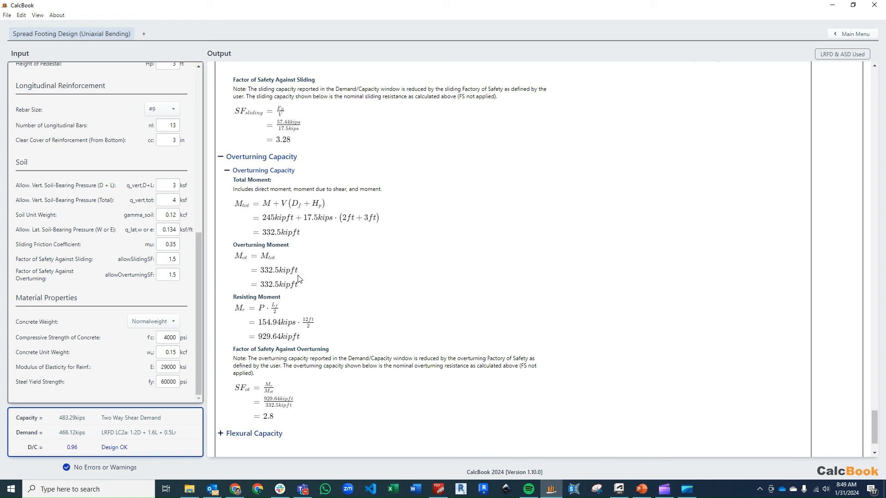
{"action": "scroll", "coordinate": [298, 278], "scroll_direction": "down", "scroll_amount": 1}
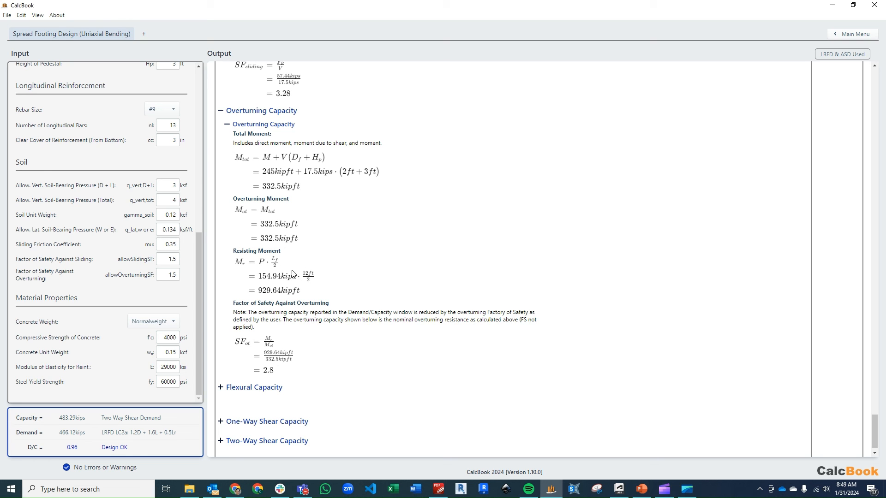
{"action": "scroll", "coordinate": [355, 286], "scroll_direction": "down", "scroll_amount": 1}
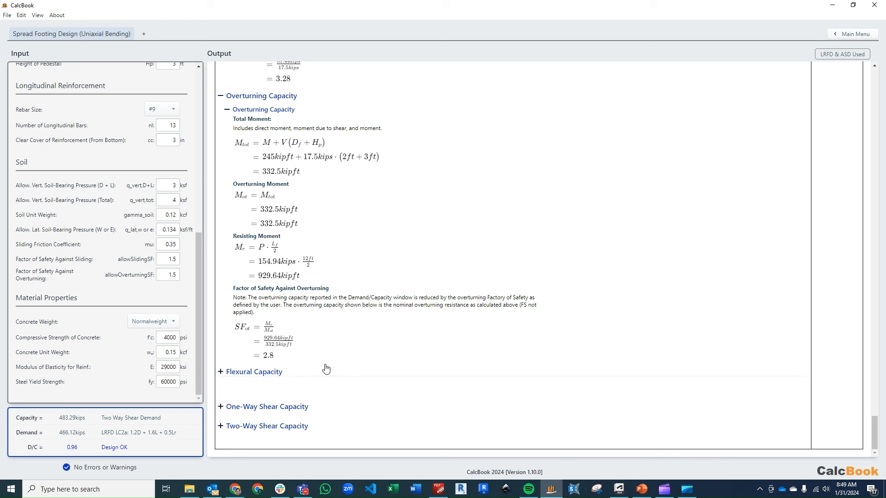
Step: Examine the strain diagram values under Flexural Capacity, from the total reinforcement area to the net tensile strain at nominal strength
{"action": "left_click", "coordinate": [298, 374]}
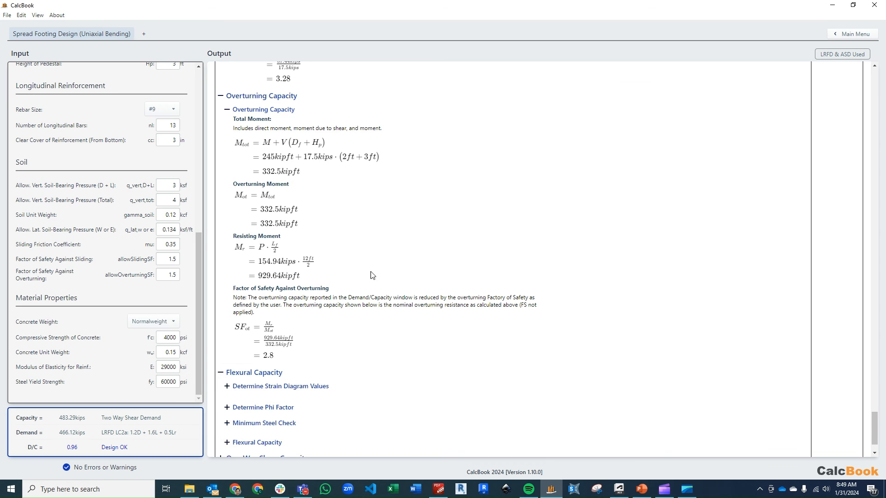
{"action": "scroll", "coordinate": [375, 272], "scroll_direction": "down", "scroll_amount": 1}
{"action": "left_click", "coordinate": [340, 333]}
{"action": "scroll", "coordinate": [395, 250], "scroll_direction": "down", "scroll_amount": 4}
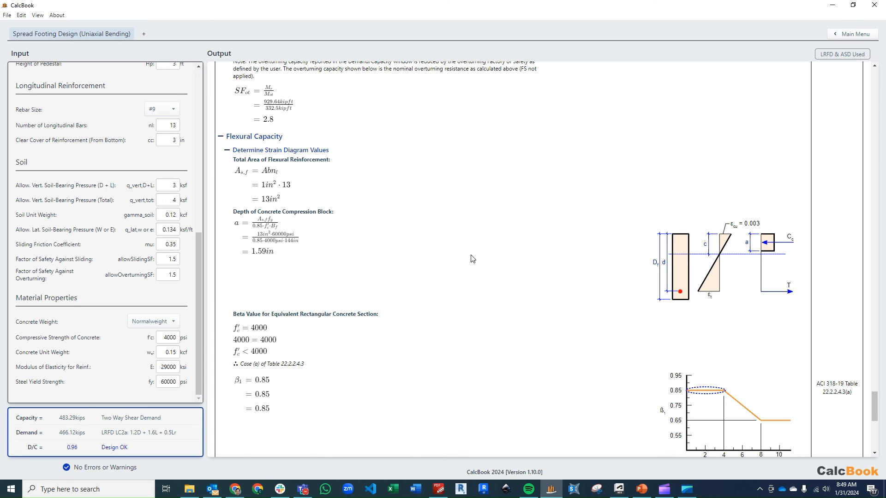
{"action": "scroll", "coordinate": [473, 258], "scroll_direction": "down", "scroll_amount": 1}
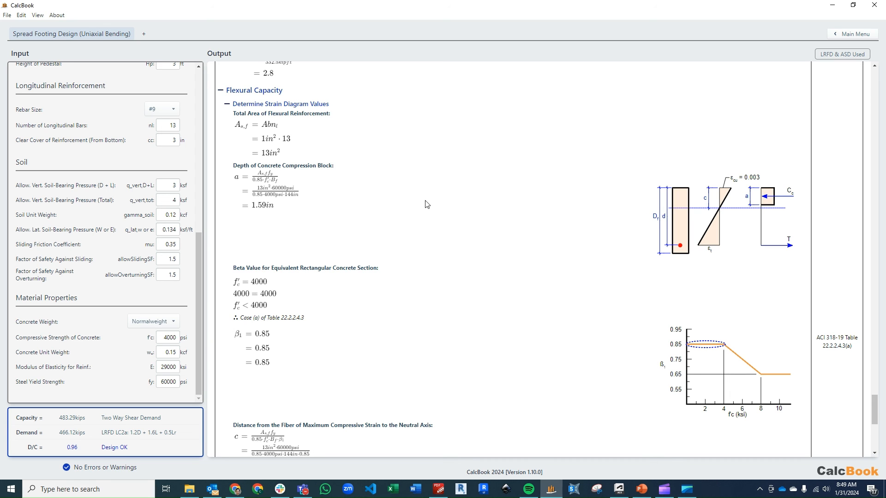
{"action": "scroll", "coordinate": [550, 230], "scroll_direction": "down", "scroll_amount": 1}
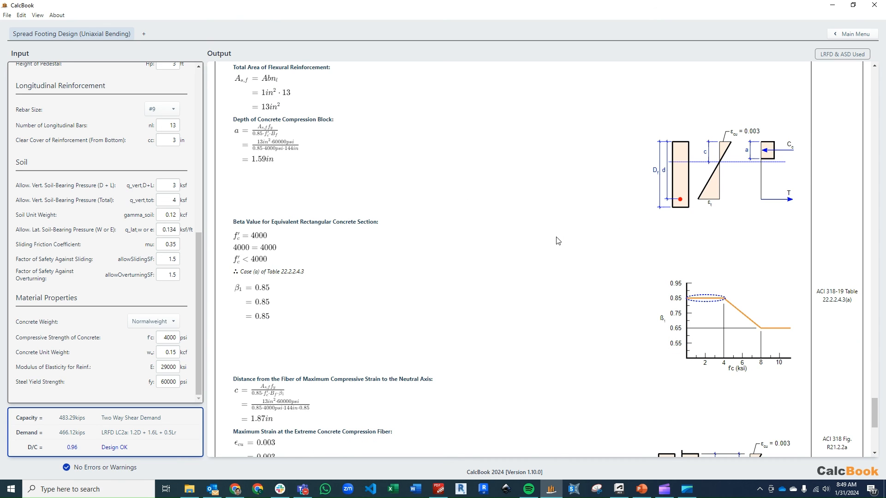
{"action": "scroll", "coordinate": [555, 257], "scroll_direction": "down", "scroll_amount": 1}
{"action": "scroll", "coordinate": [552, 255], "scroll_direction": "down", "scroll_amount": 4}
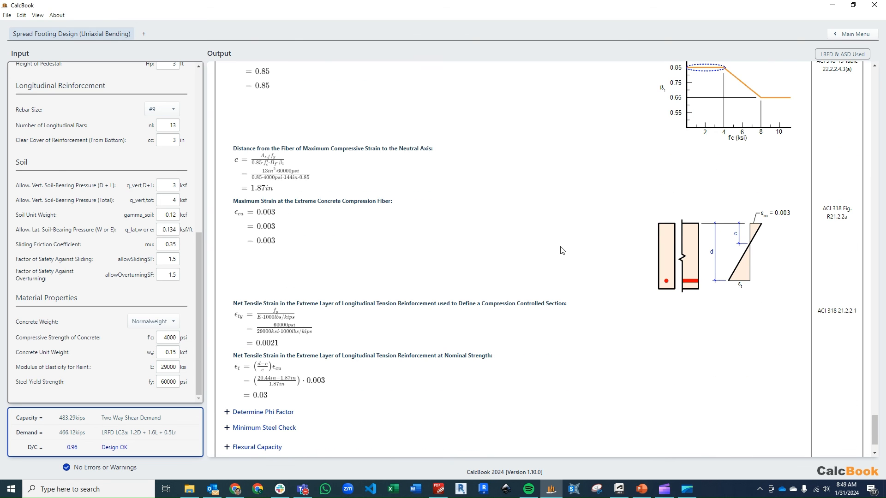
{"action": "scroll", "coordinate": [560, 252], "scroll_direction": "down", "scroll_amount": 1}
Step: Review the remaining Flexural Capacity sections: the phi factor, the minimum steel check, and the nominal and design flexural capacity
{"action": "left_click", "coordinate": [349, 356]}
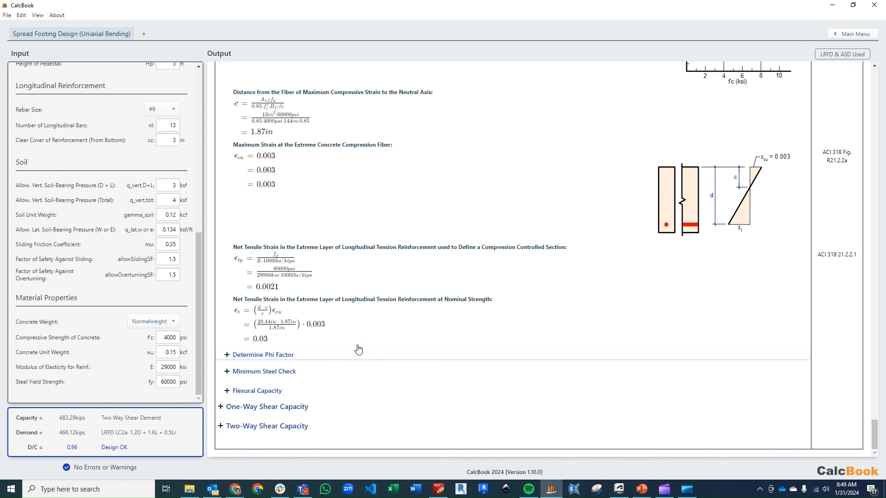
{"action": "scroll", "coordinate": [512, 289], "scroll_direction": "down", "scroll_amount": 3}
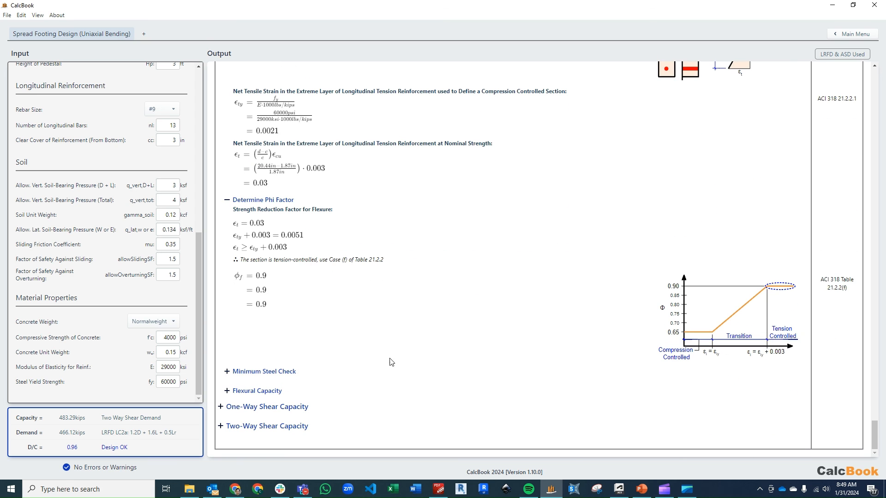
{"action": "left_click", "coordinate": [383, 374]}
{"action": "scroll", "coordinate": [442, 331], "scroll_direction": "down", "scroll_amount": 1}
{"action": "scroll", "coordinate": [443, 331], "scroll_direction": "down", "scroll_amount": 6}
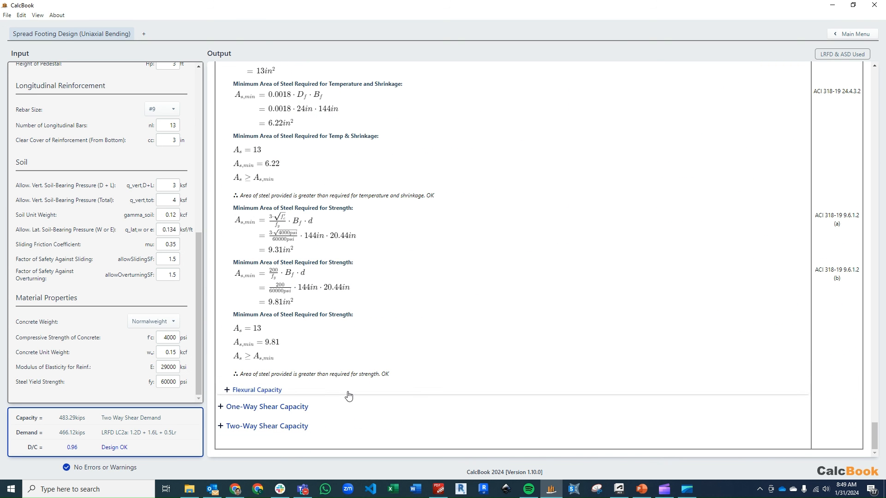
{"action": "left_click", "coordinate": [356, 390]}
{"action": "scroll", "coordinate": [515, 226], "scroll_direction": "down", "scroll_amount": 2}
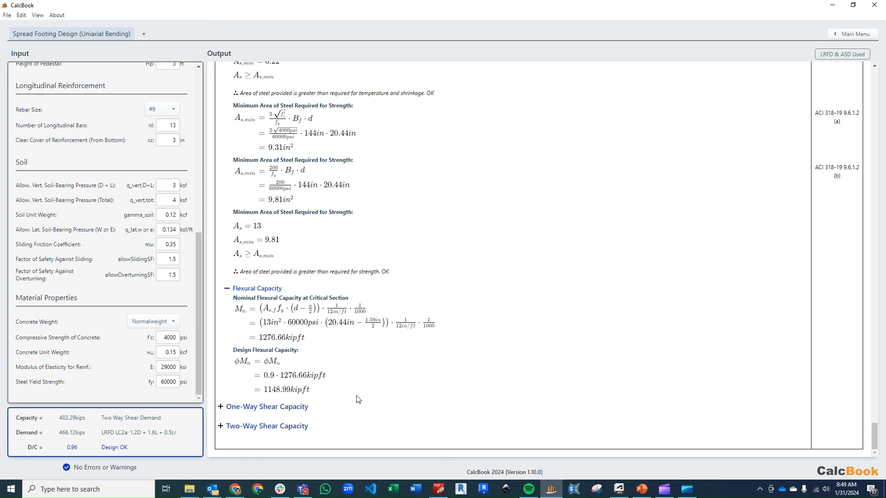
Step: Review the One-Way Shear Capacity calculation, from the concrete shear capacity to the design one-way shear strength
{"action": "left_click", "coordinate": [322, 413]}
{"action": "scroll", "coordinate": [406, 278], "scroll_direction": "down", "scroll_amount": 5}
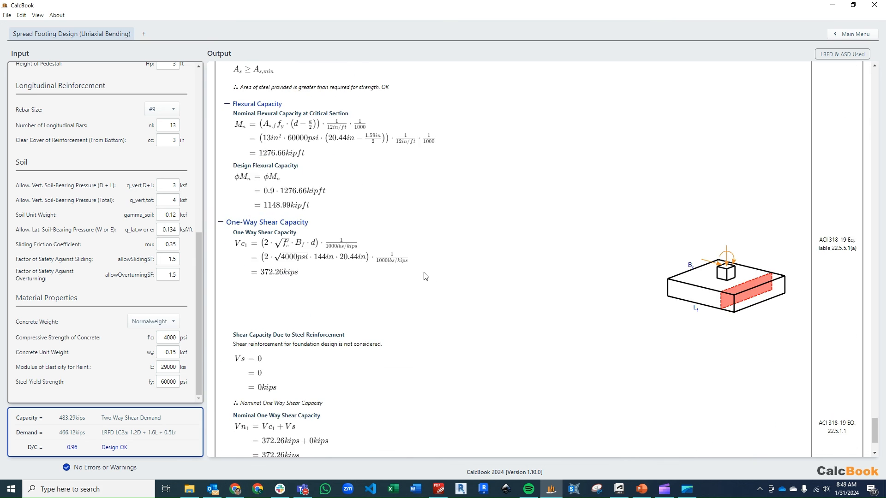
{"action": "mouse_move", "coordinate": [723, 250]}
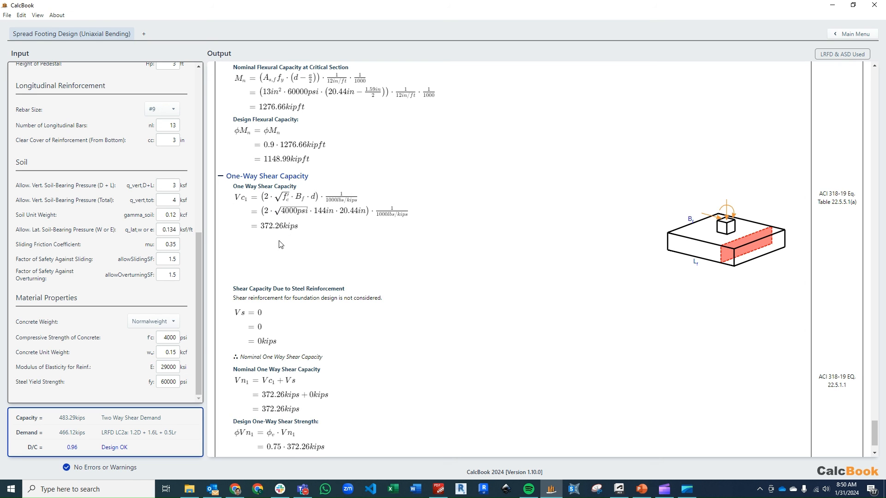
{"action": "scroll", "coordinate": [301, 235], "scroll_direction": "down", "scroll_amount": 1}
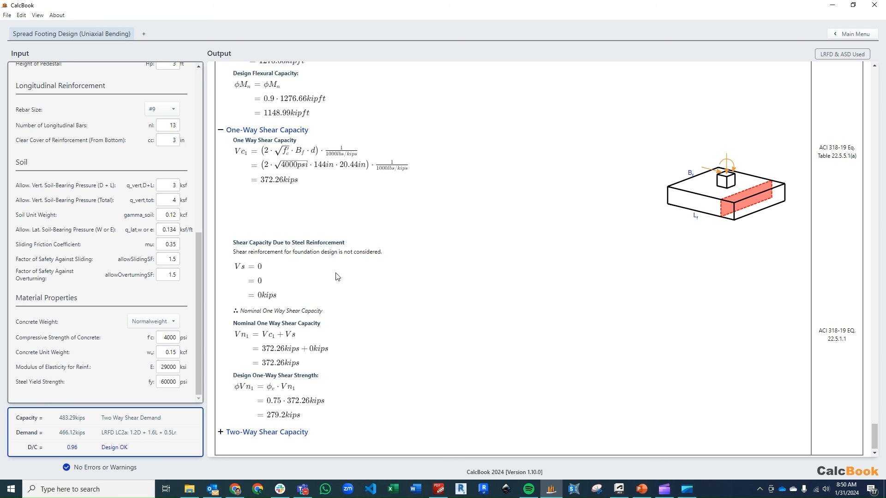
{"action": "scroll", "coordinate": [353, 281], "scroll_direction": "down", "scroll_amount": 1}
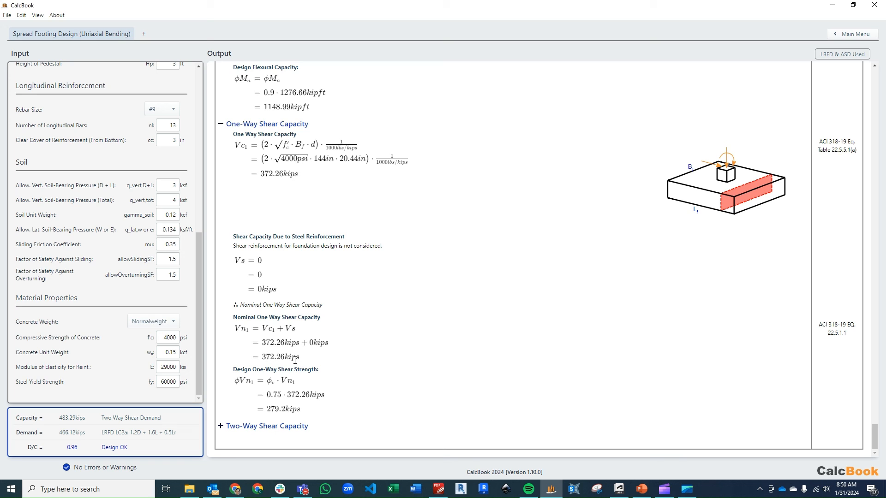
Step: Examine the Two-Way Shear Capacity calculation, including the size modification factor, punching shear perimeter and governing minimum of the three concrete capacities
{"action": "left_click", "coordinate": [304, 426]}
{"action": "scroll", "coordinate": [375, 246], "scroll_direction": "down", "scroll_amount": 4}
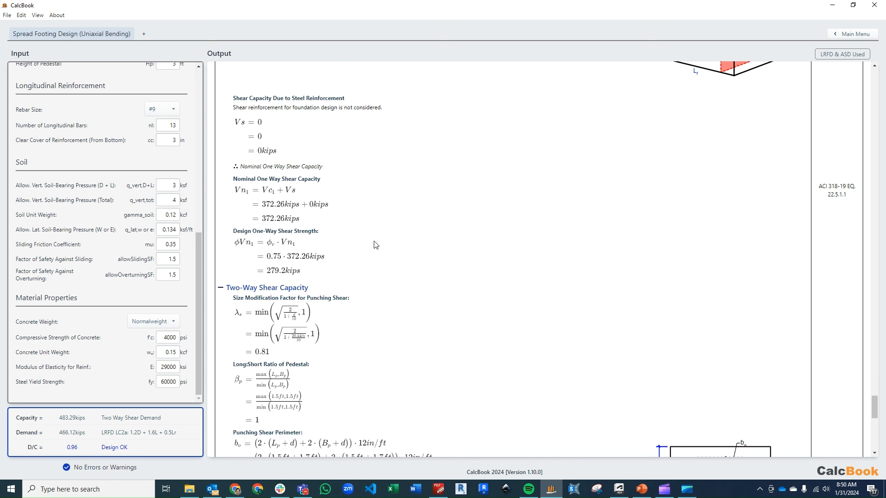
{"action": "scroll", "coordinate": [392, 243], "scroll_direction": "down", "scroll_amount": 3}
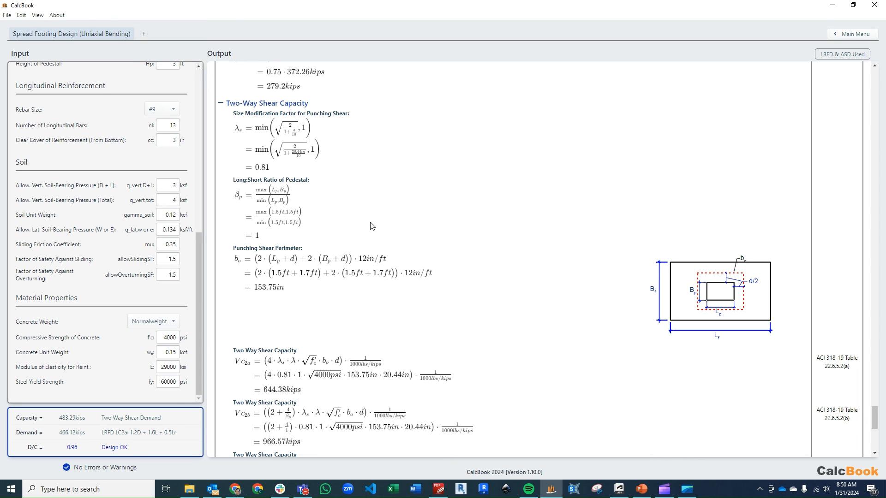
{"action": "scroll", "coordinate": [373, 226], "scroll_direction": "down", "scroll_amount": 1}
{"action": "scroll", "coordinate": [325, 243], "scroll_direction": "down", "scroll_amount": 2}
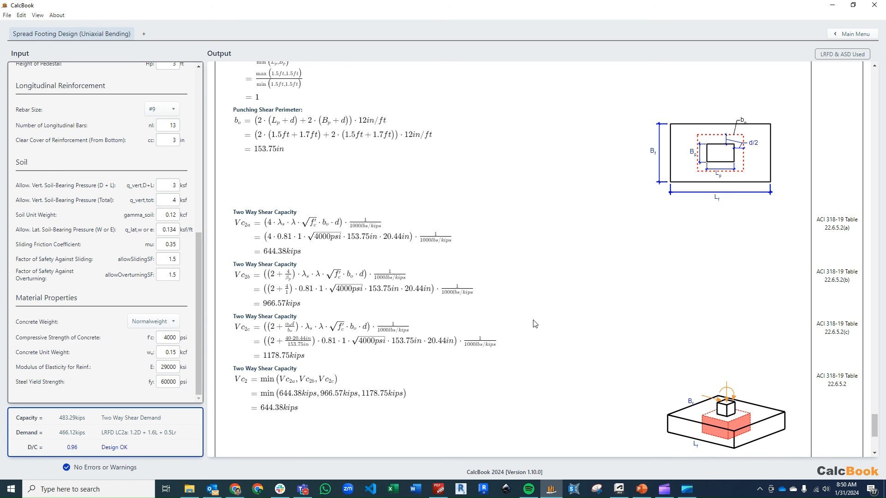
{"action": "scroll", "coordinate": [533, 322], "scroll_direction": "down", "scroll_amount": 2}
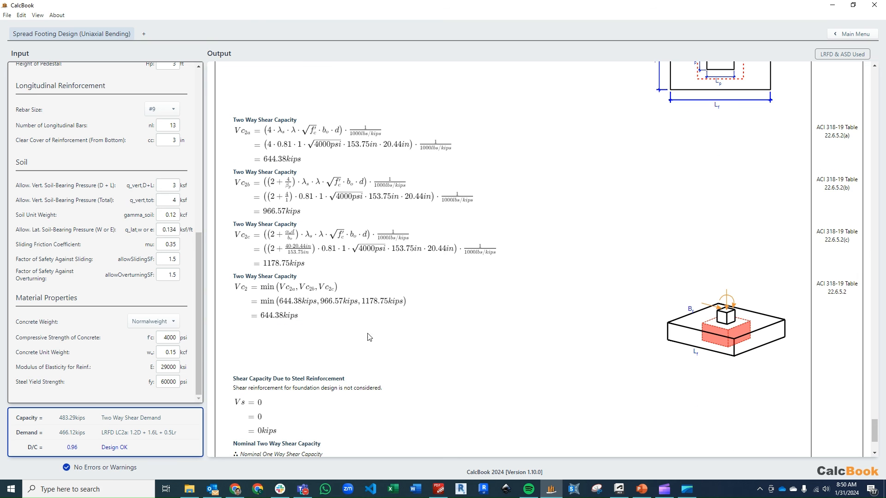
{"action": "scroll", "coordinate": [332, 323], "scroll_direction": "down", "scroll_amount": 1}
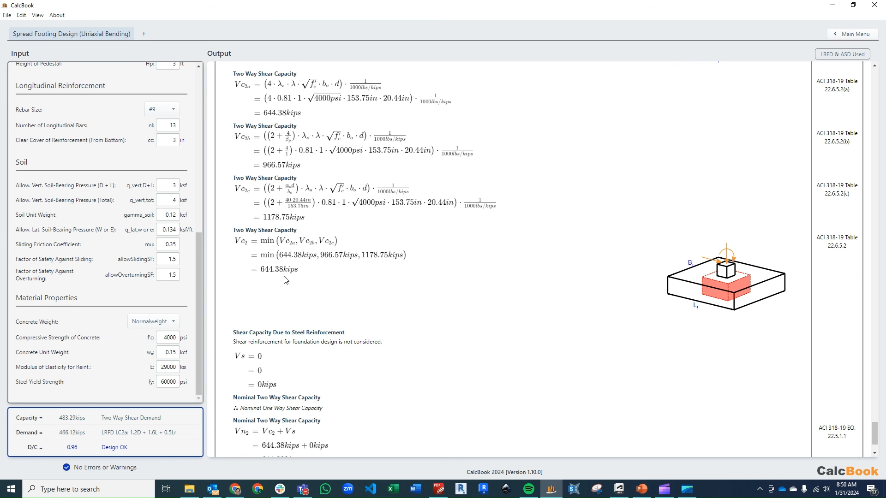